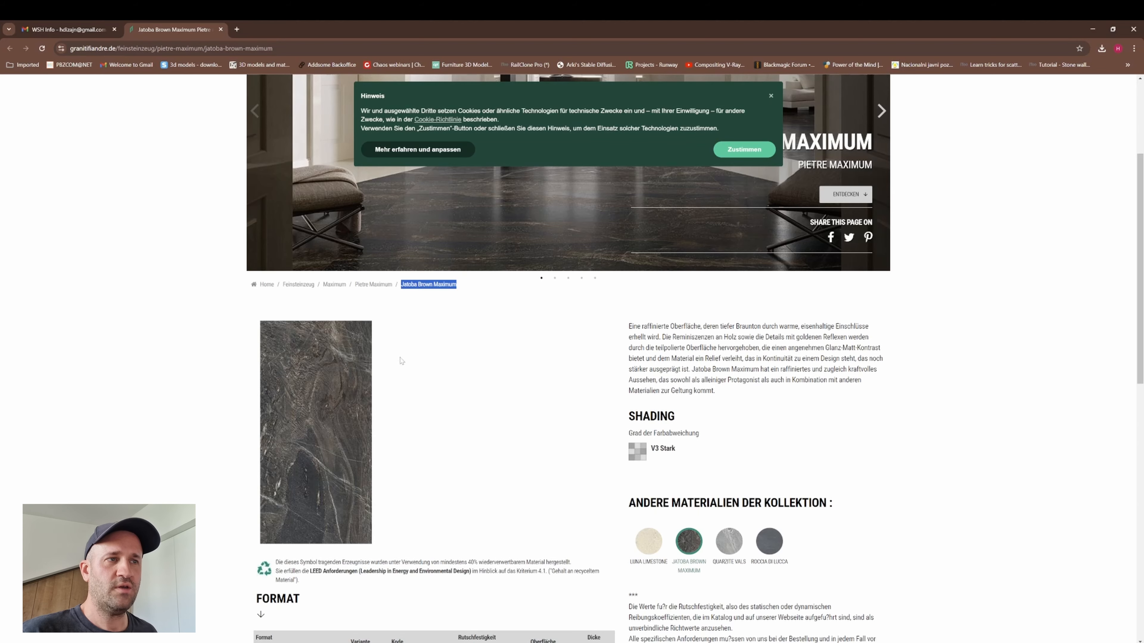
- Switch from the Jatoba Brown Maximum product page to Photoshop with the tile image open
scroll(398, 428, "down", 1)
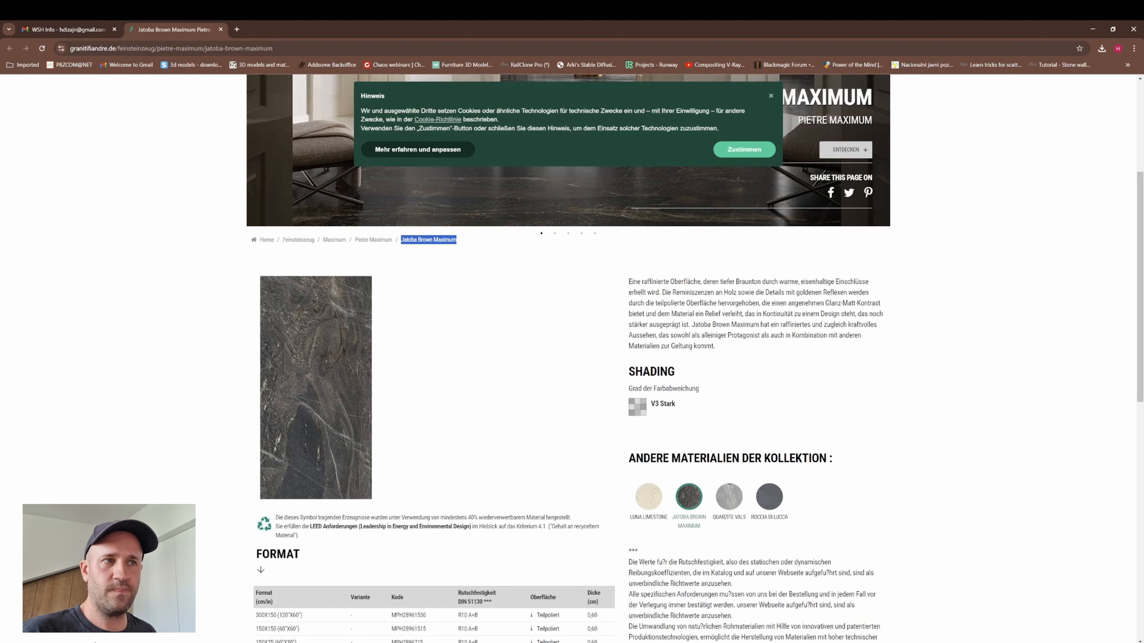
left_click(94, 642)
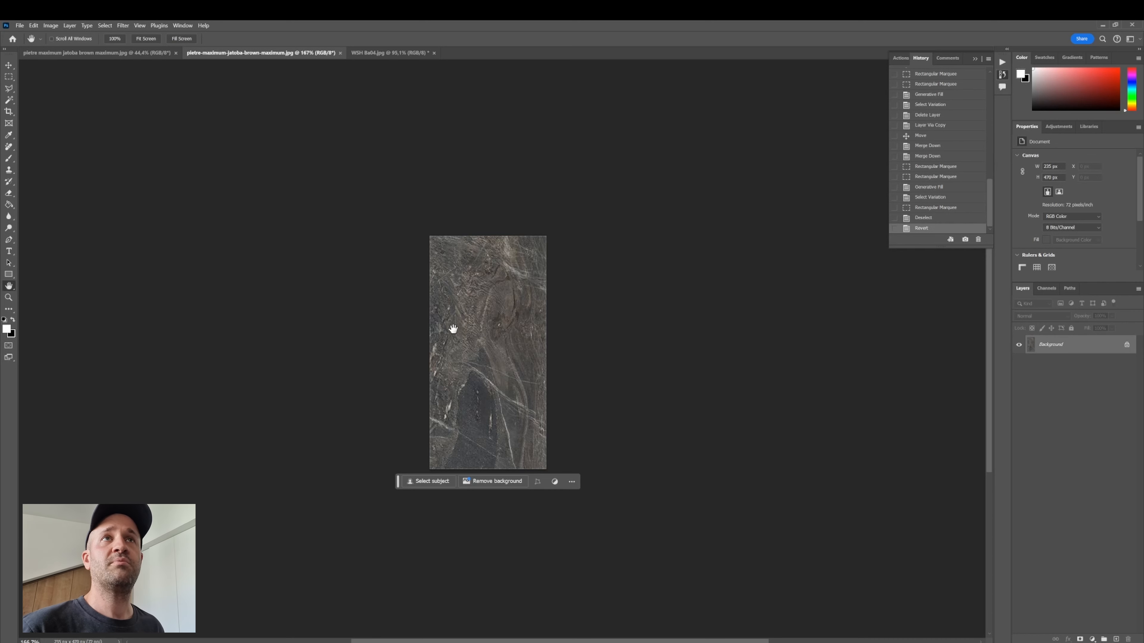
left_click(51, 25)
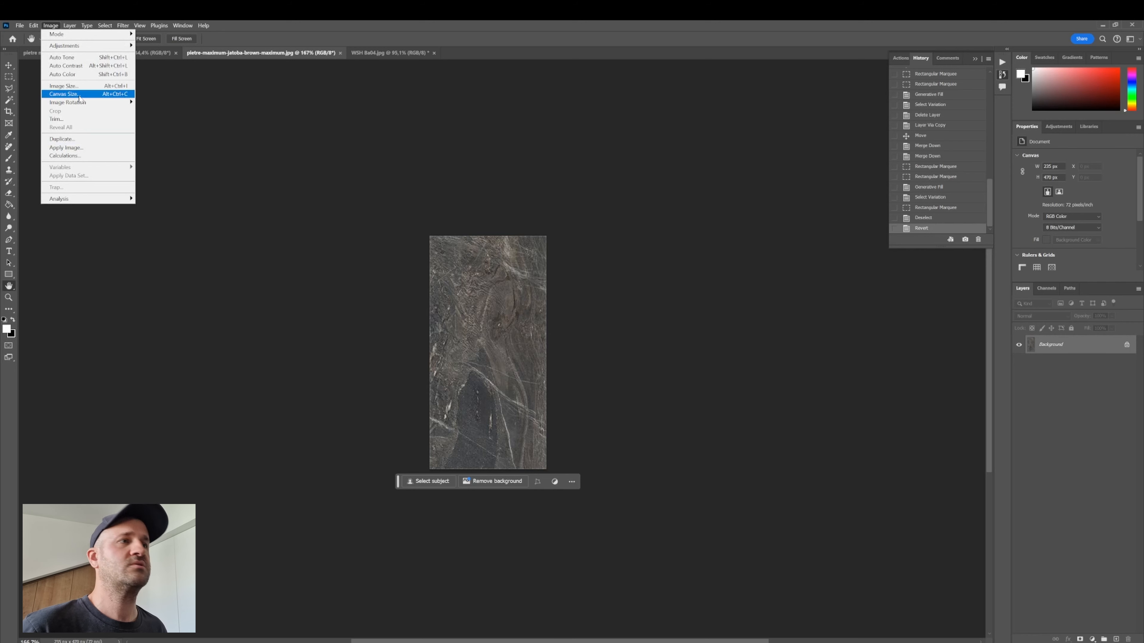
left_click(68, 102)
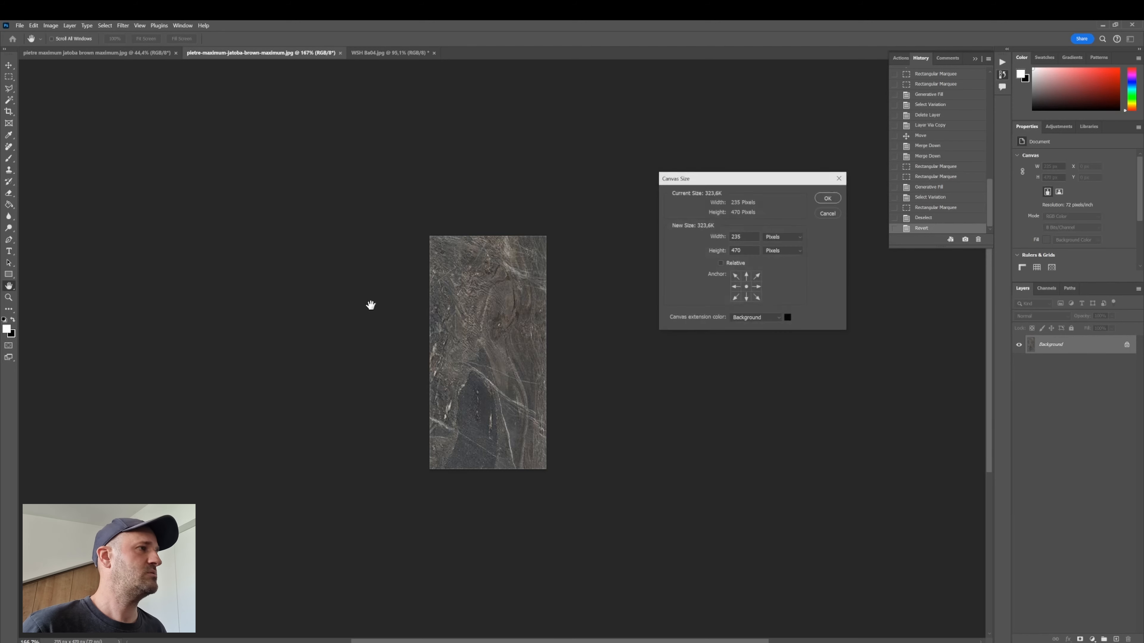
left_click(832, 214)
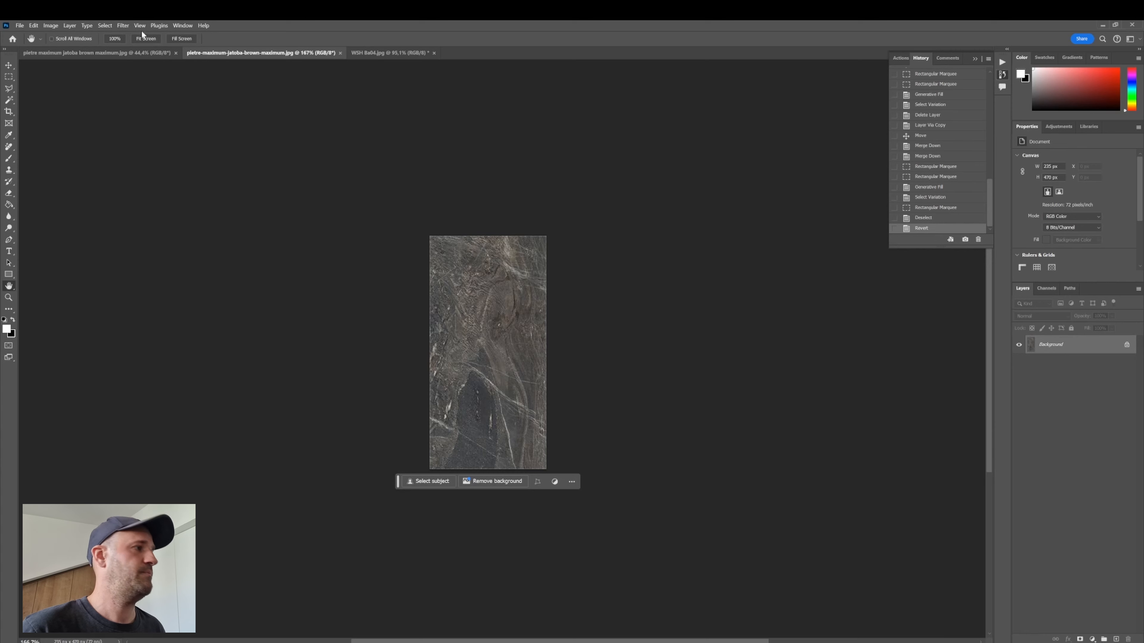
- Convert the Background into Layer 0 and enlarge the canvas to 4000 × 4000 pixels
double_click(1057, 347)
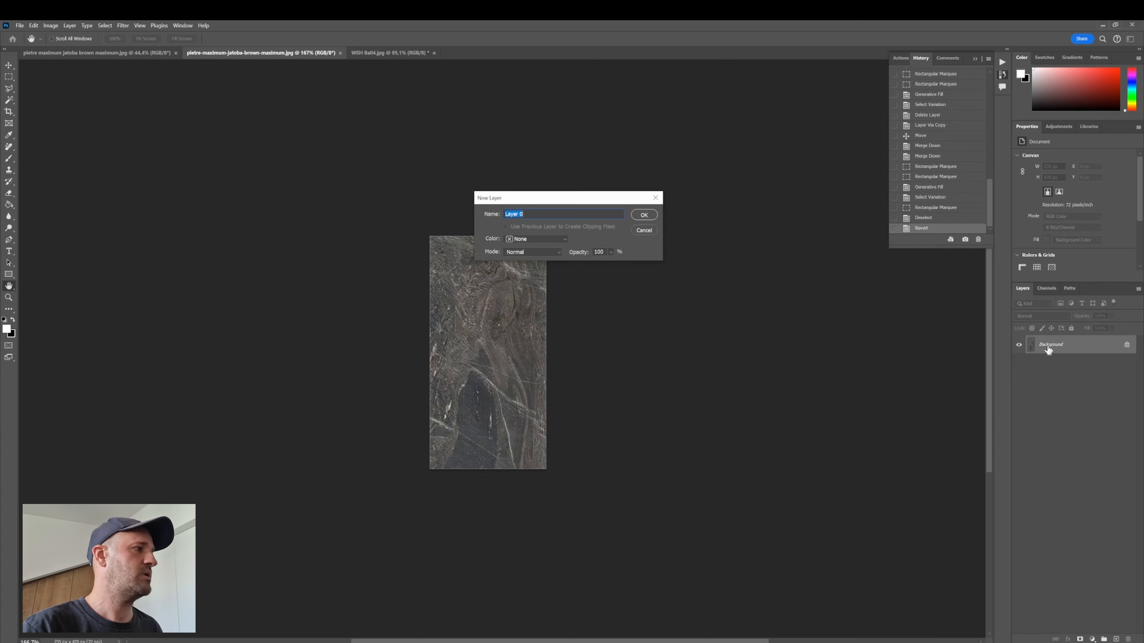
key("Return")
left_click(50, 26)
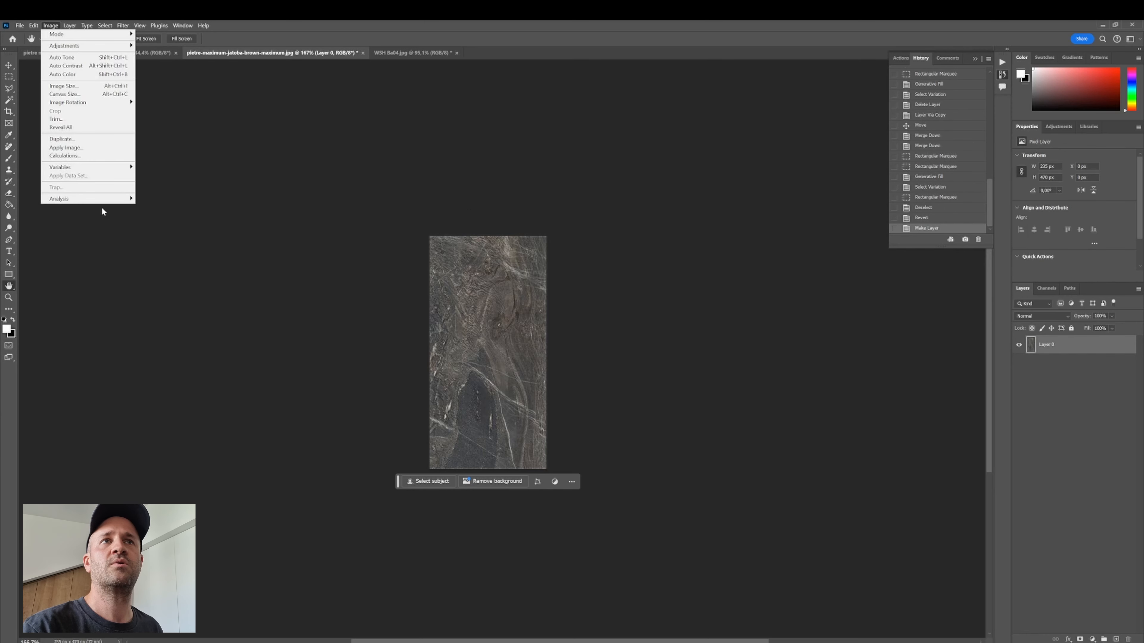
left_click(67, 95)
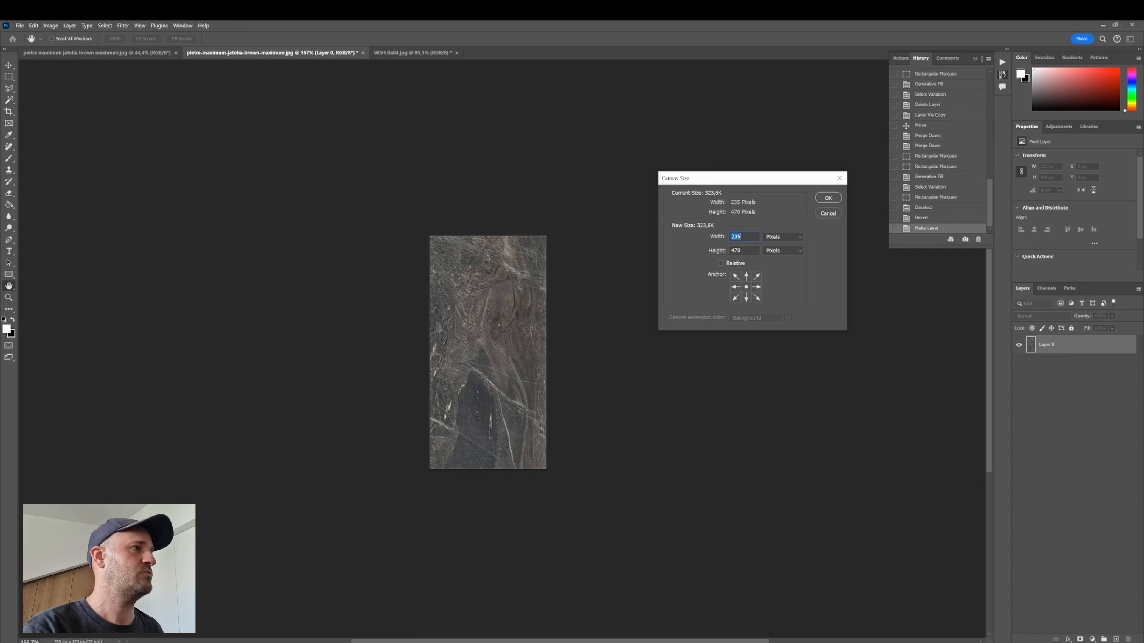
type("400400")
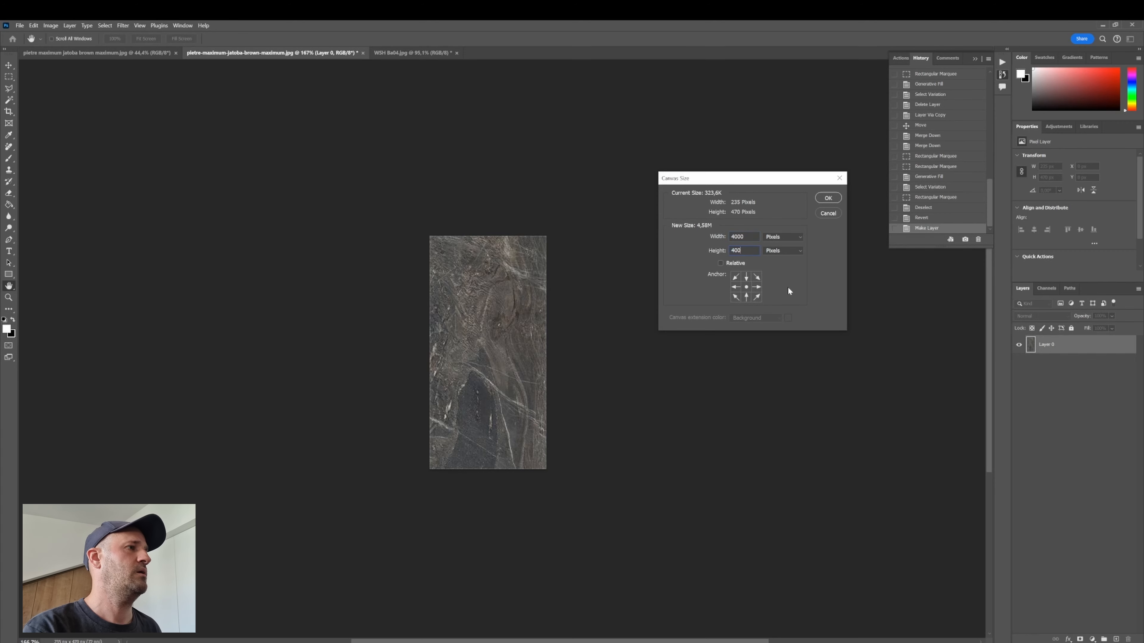
type("0")
key("Return")
- Move the marble tile image into the bottom-left corner of the enlarged canvas
left_click(9, 64)
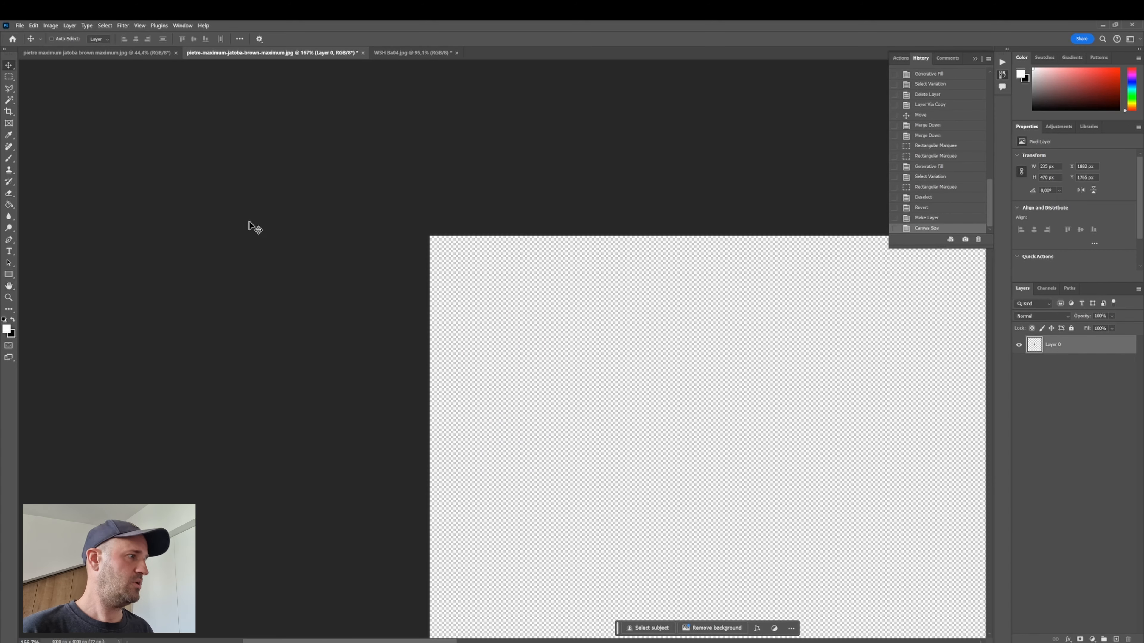
scroll(779, 363, "down", 5)
scroll(645, 401, "down", 5)
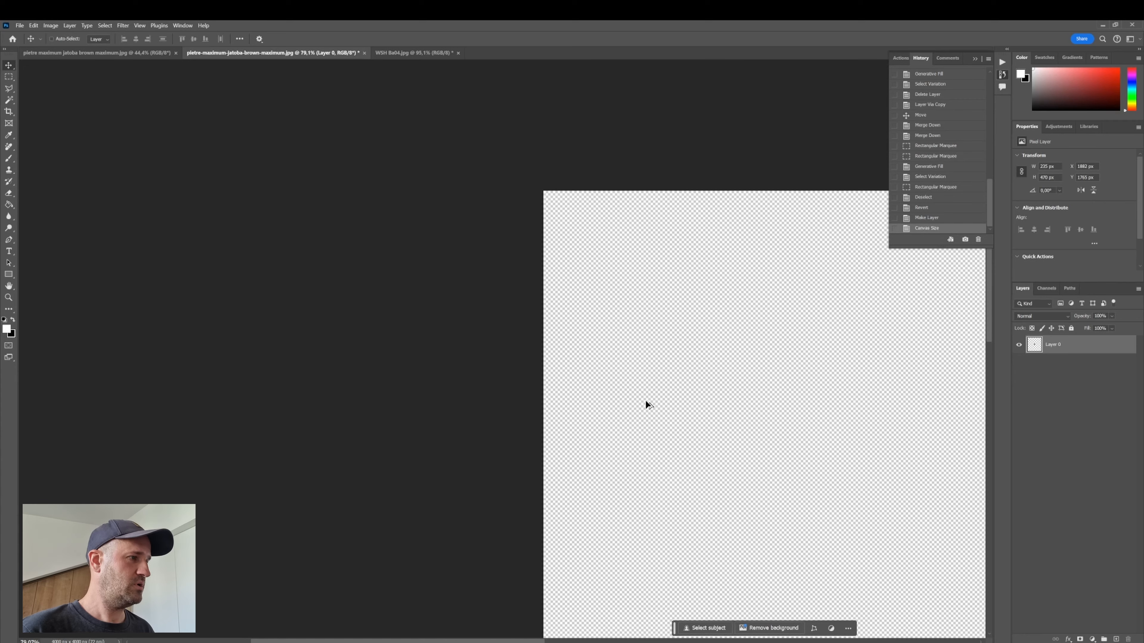
left_click(8, 285)
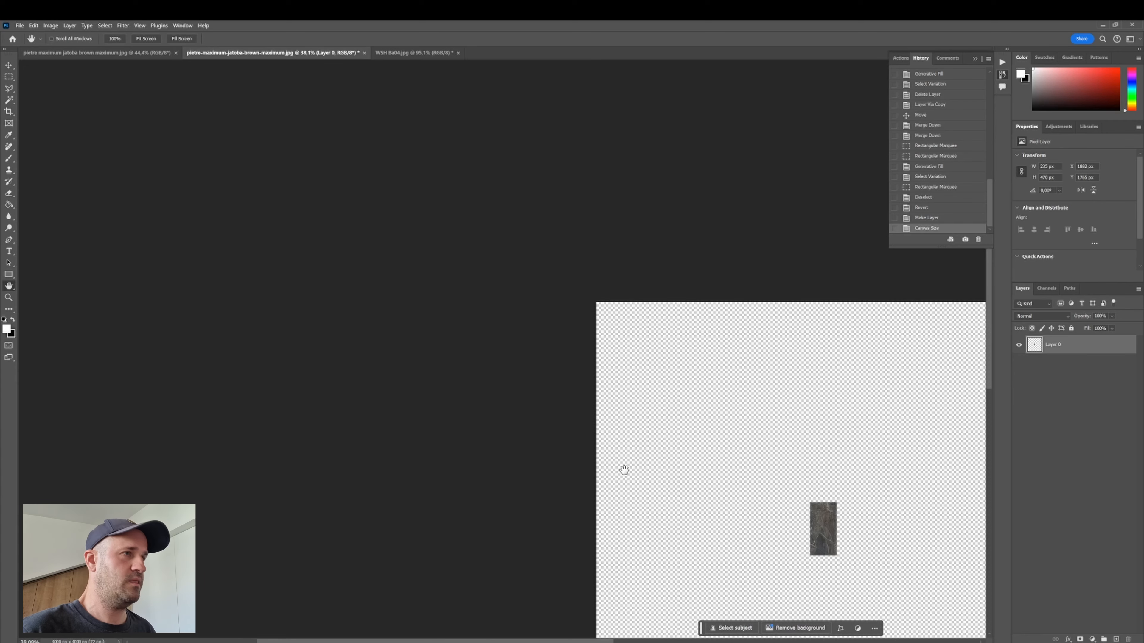
left_click_drag(623, 470, 626, 403)
scroll(662, 433, "up", 4)
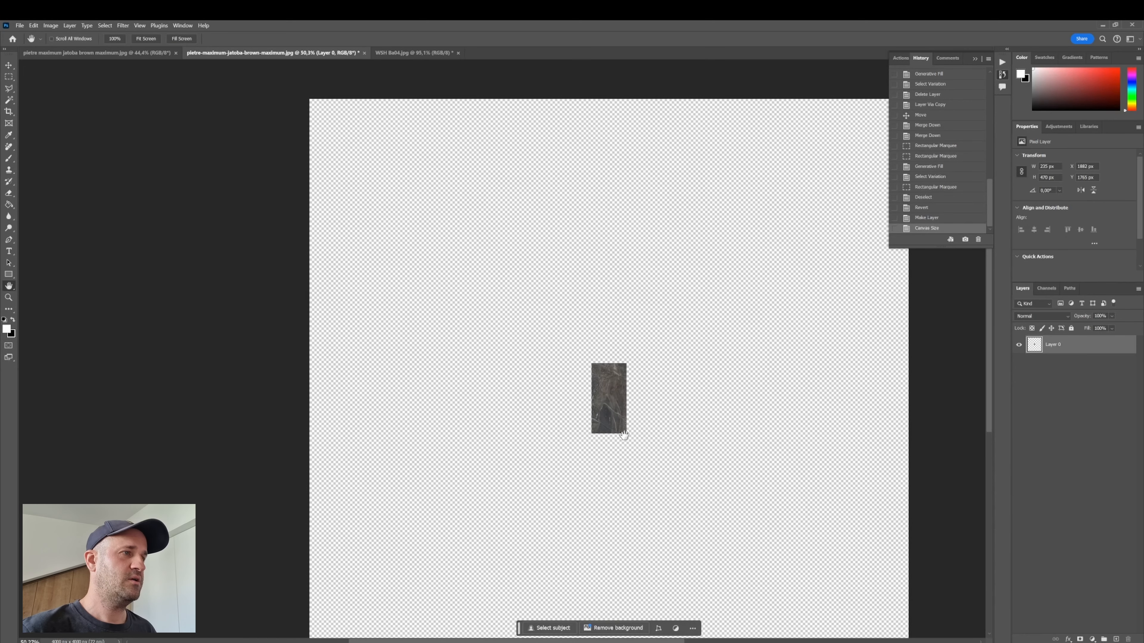
scroll(661, 424, "up", 2)
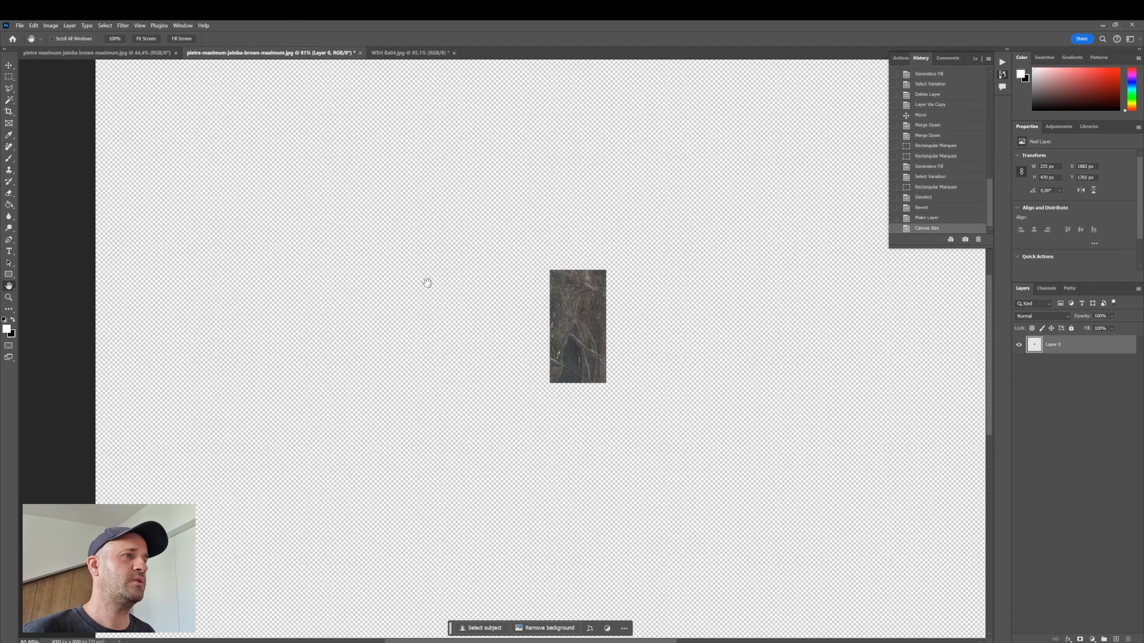
key("v")
left_click_drag(693, 471, 664, 401)
scroll(577, 279, "down", 3)
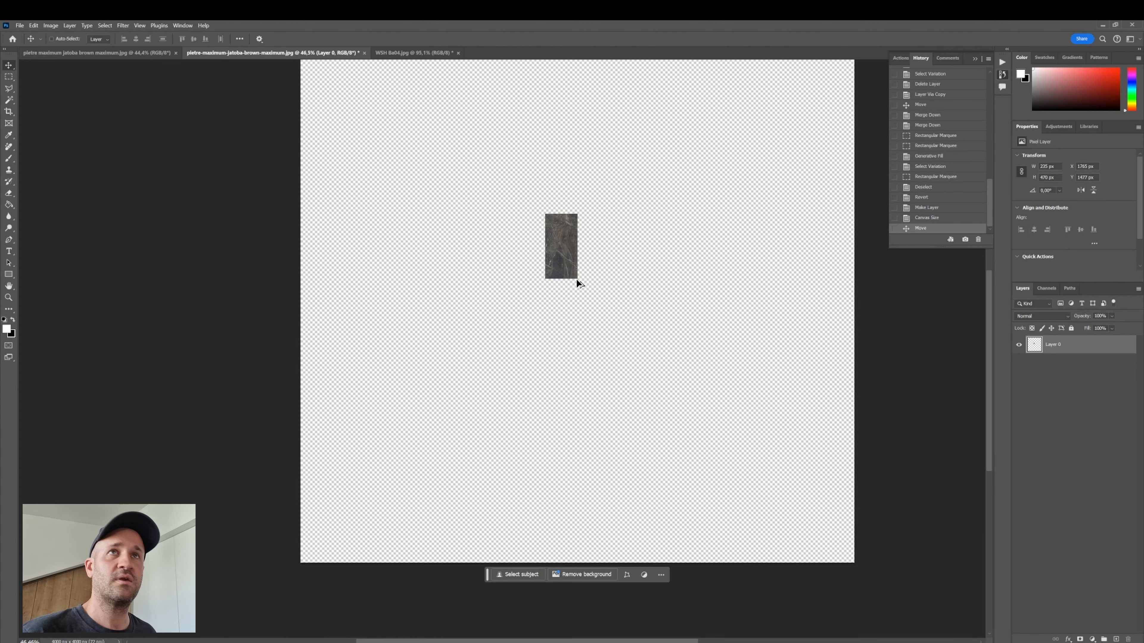
left_click_drag(559, 252, 317, 532)
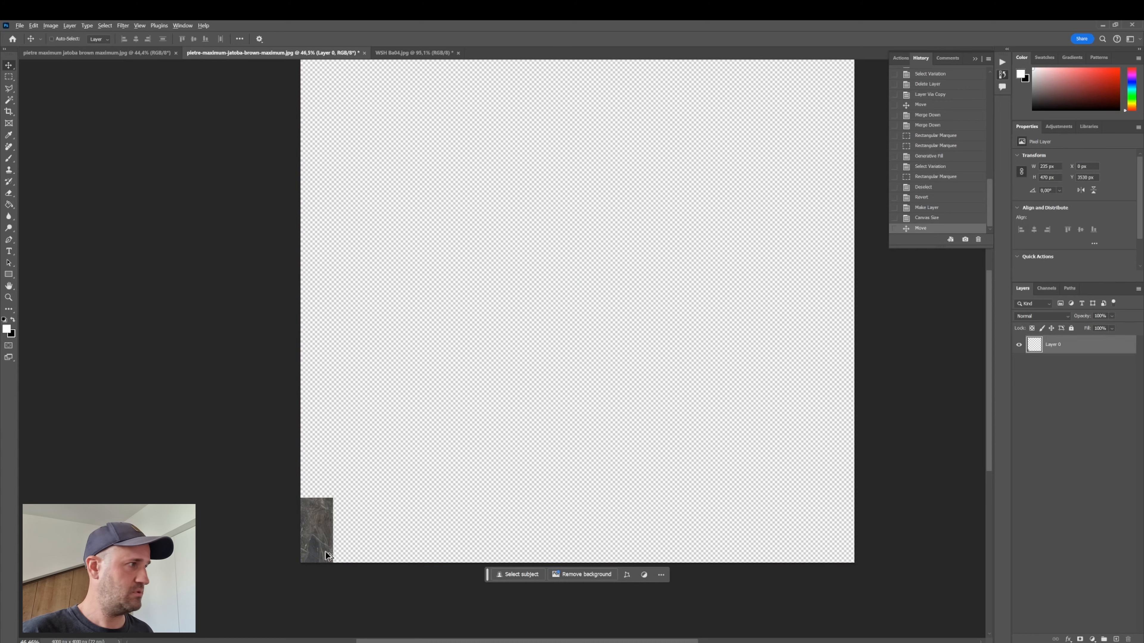
- Select the empty transparent area with the Magic Wand and Generative Fill it with the prompt "marble texture"
scroll(414, 549, "up", 5)
scroll(990, 414, "down", 2)
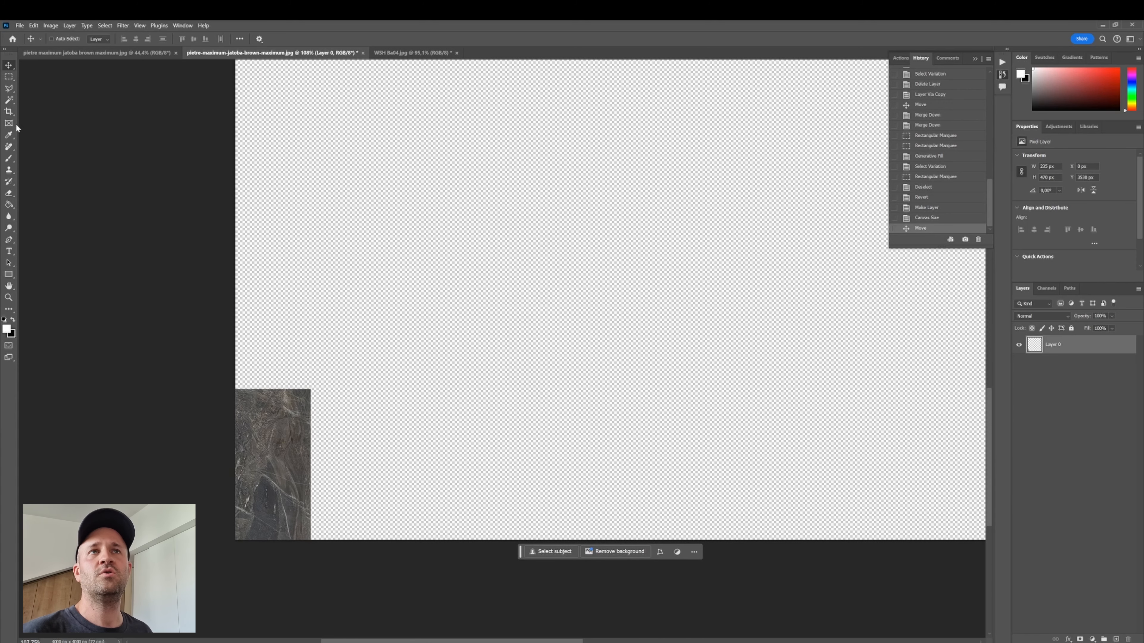
left_click(12, 100)
left_click(513, 308)
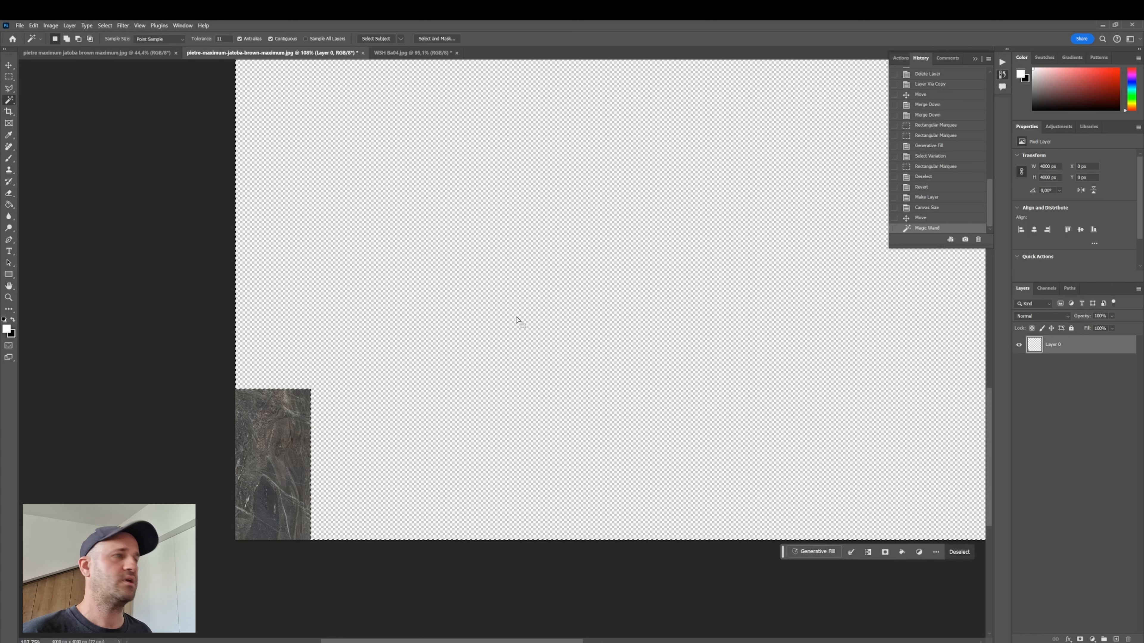
left_click(814, 552)
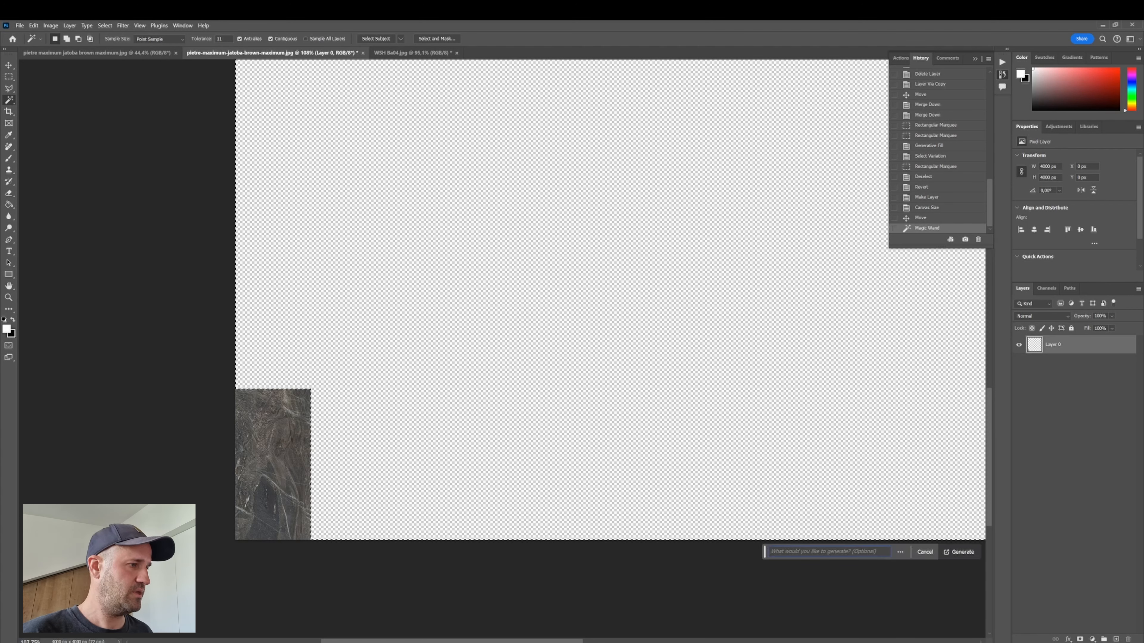
left_click_drag(764, 552, 465, 561)
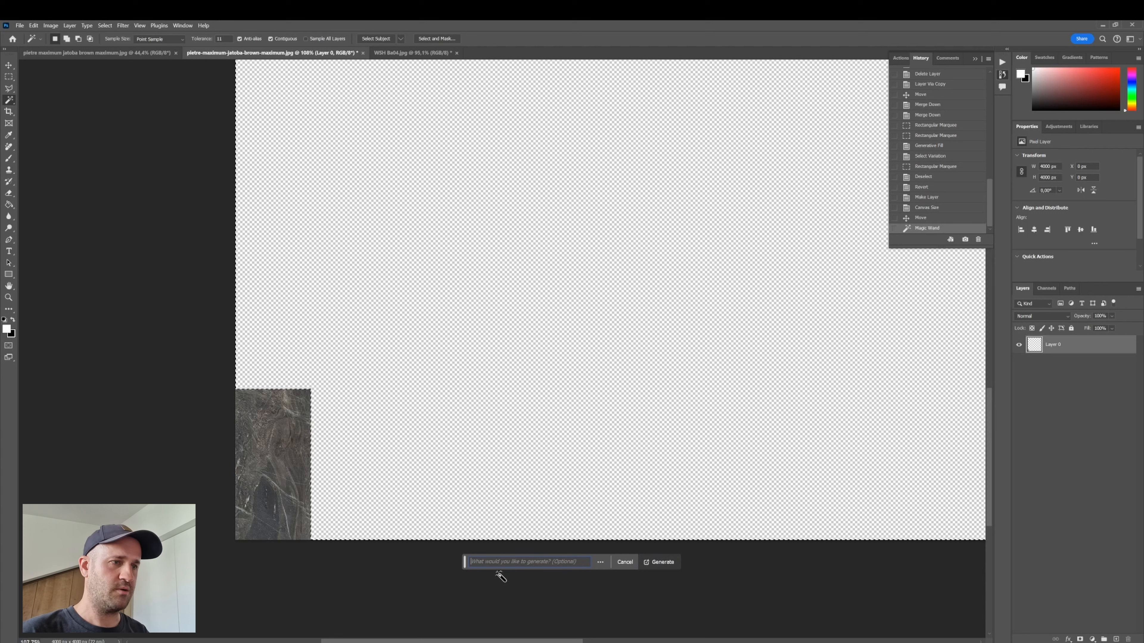
type("marble textu")
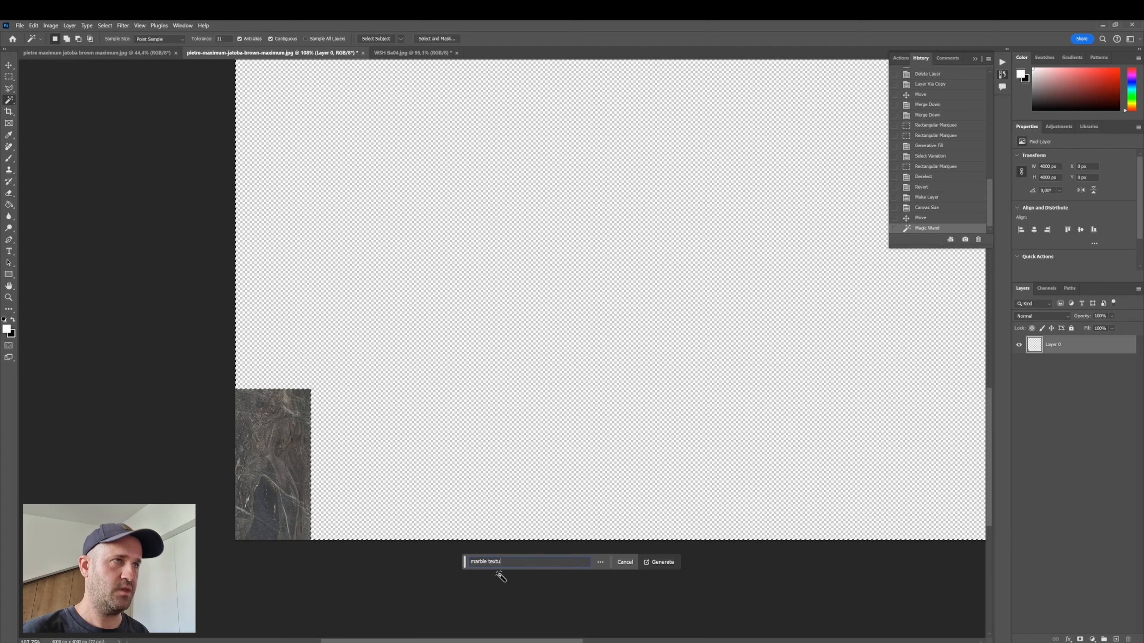
type("re")
key("Return")
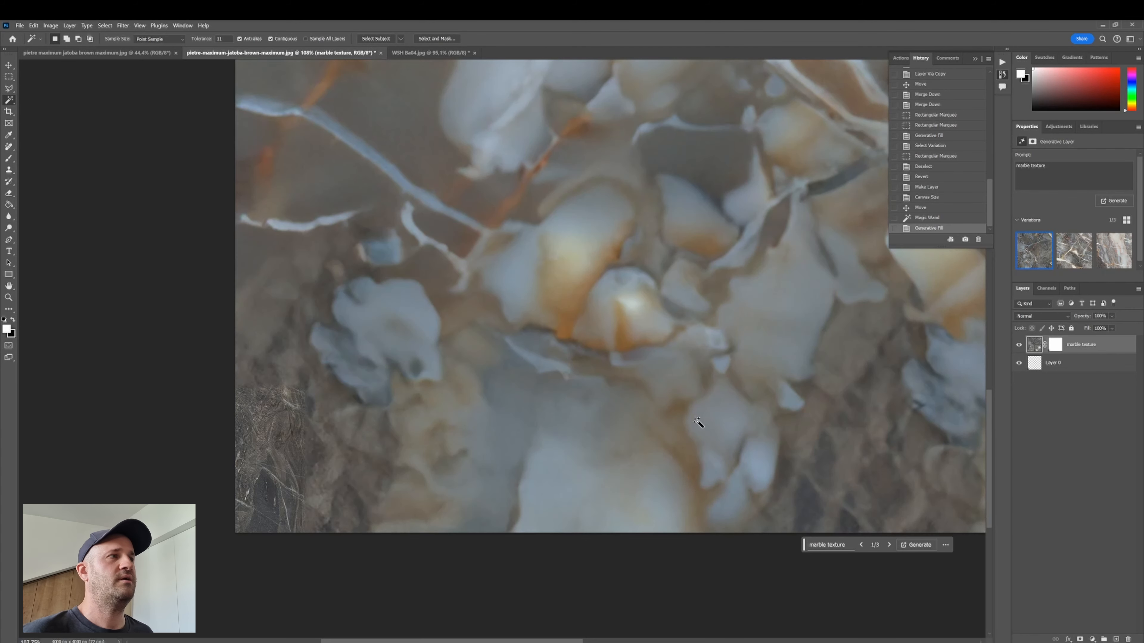
- Review the three generated marble texture variations across the canvas
scroll(574, 383, "down", 3)
scroll(687, 322, "up", 3)
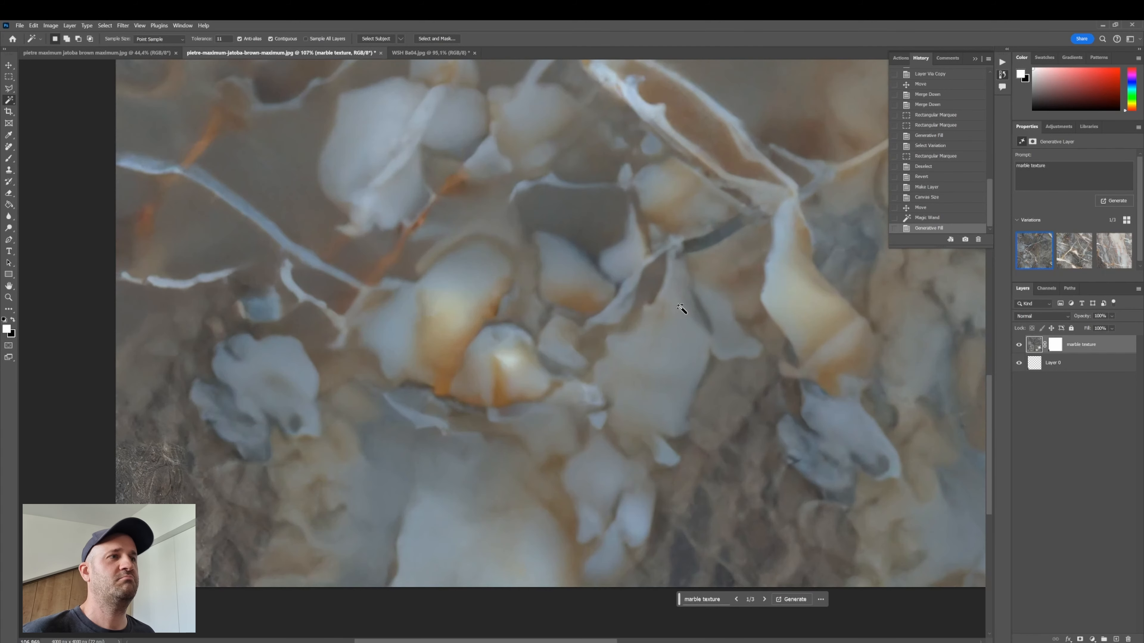
scroll(523, 327, "down", 1)
scroll(540, 319, "up", 1)
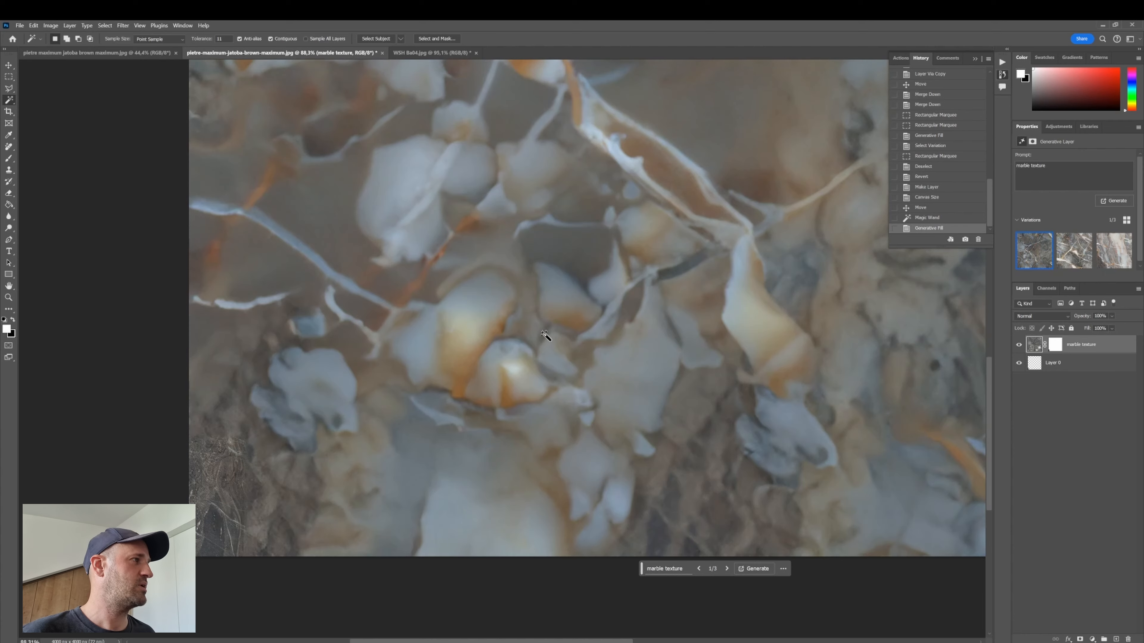
left_click(1071, 250)
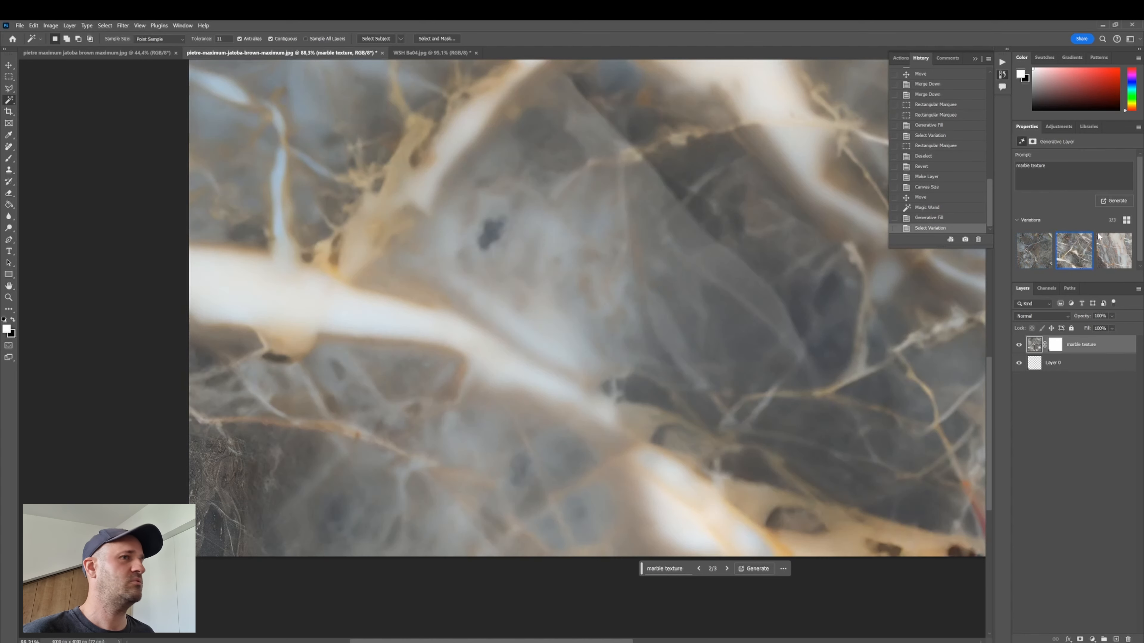
scroll(599, 275, "down", 2)
scroll(606, 280, "up", 8)
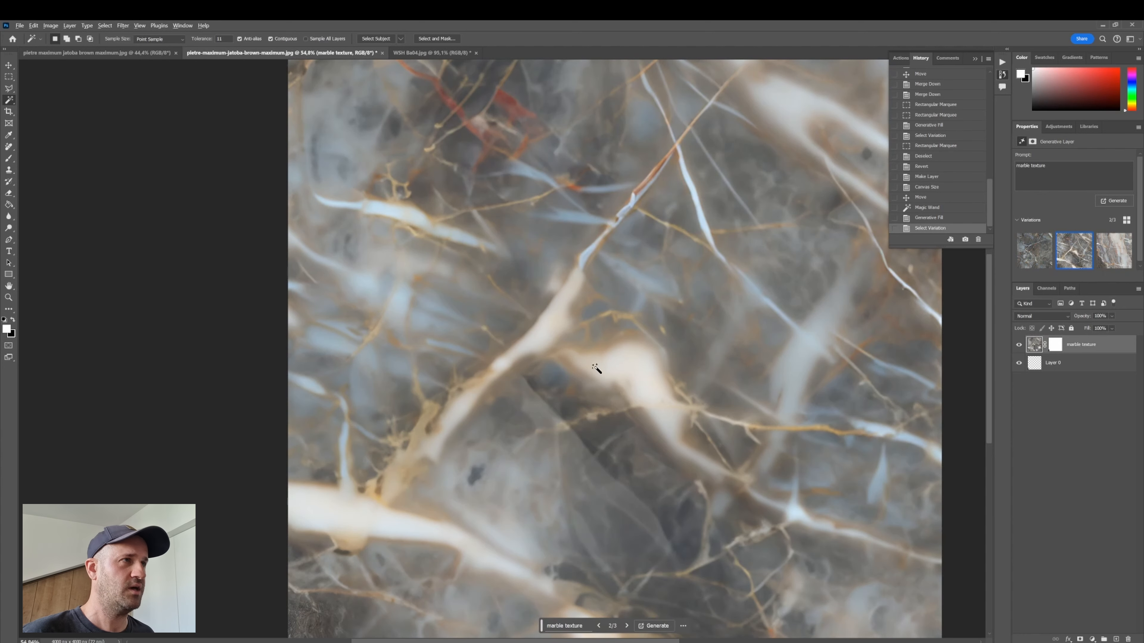
scroll(596, 368, "down", 1)
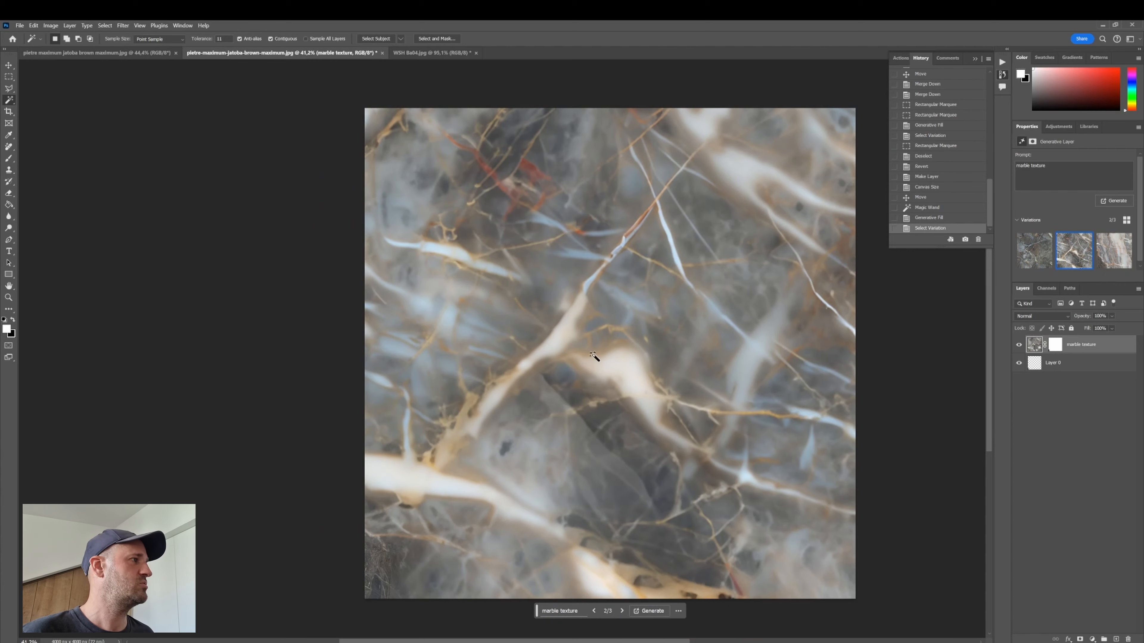
scroll(523, 493, "up", 1)
left_click(1112, 253)
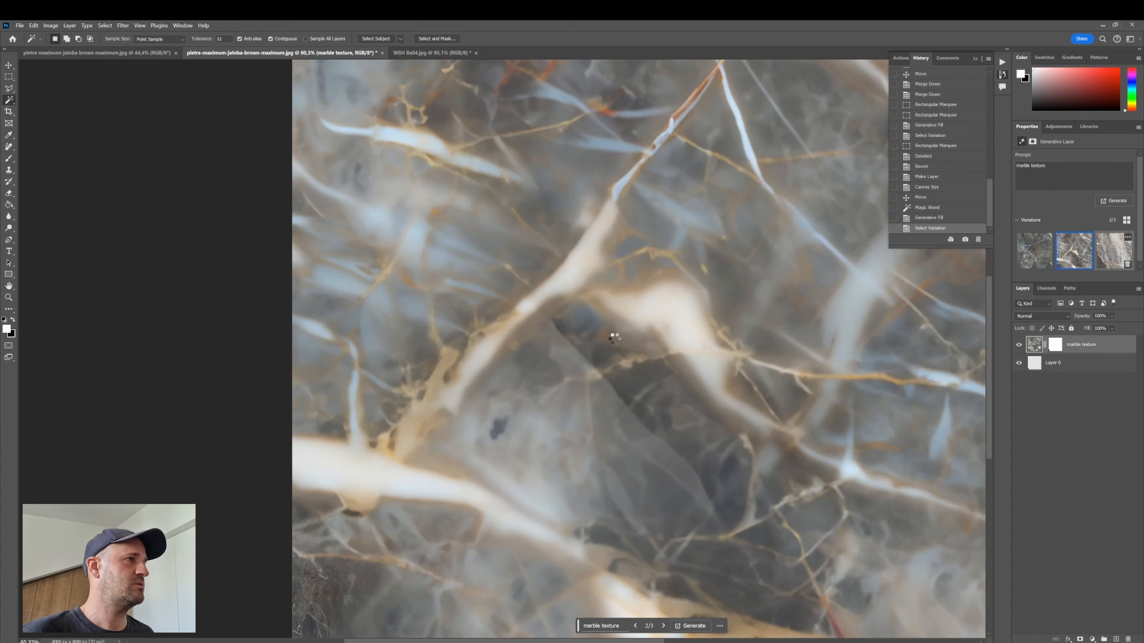
scroll(548, 317, "down", 2)
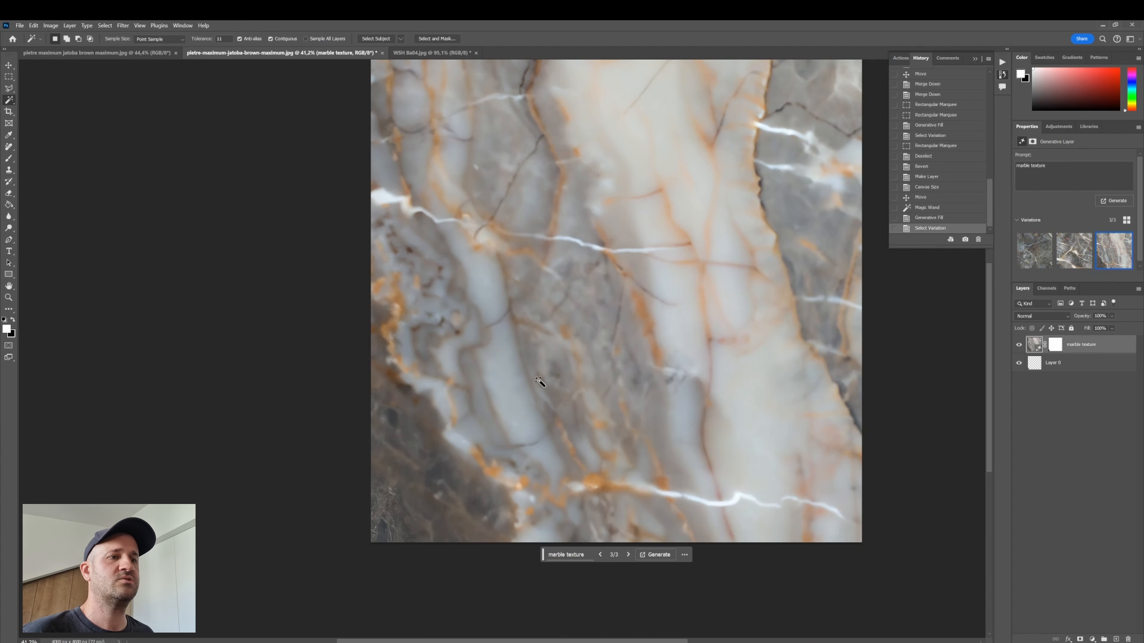
scroll(406, 557, "up", 2)
scroll(412, 549, "up", 2)
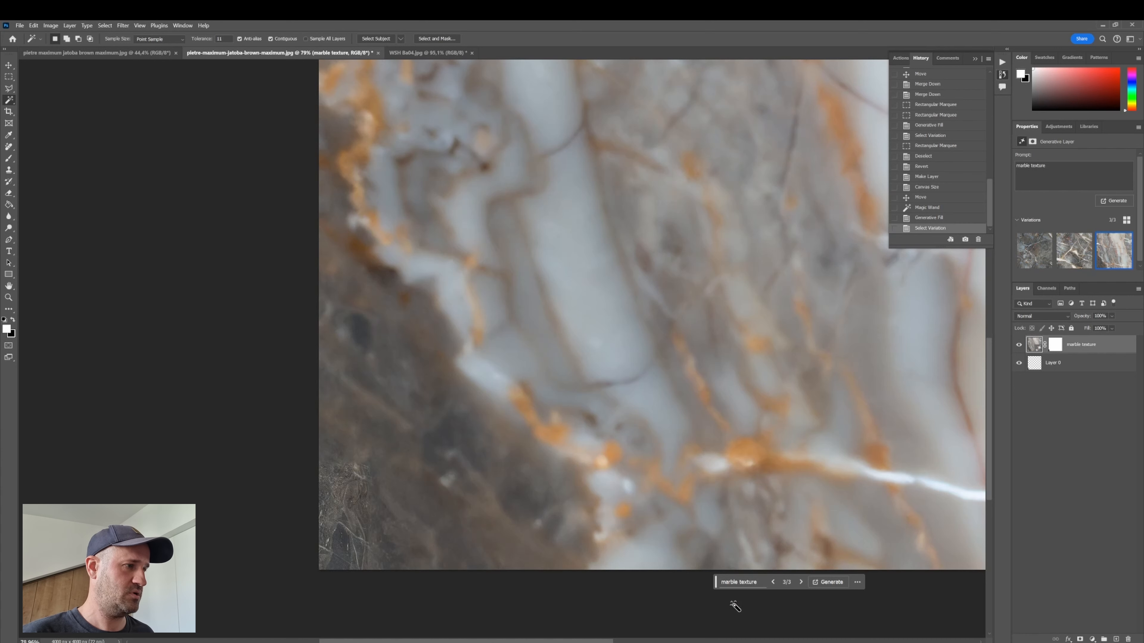
- Delete the generated marble texture layer
left_click_drag(716, 582, 482, 589)
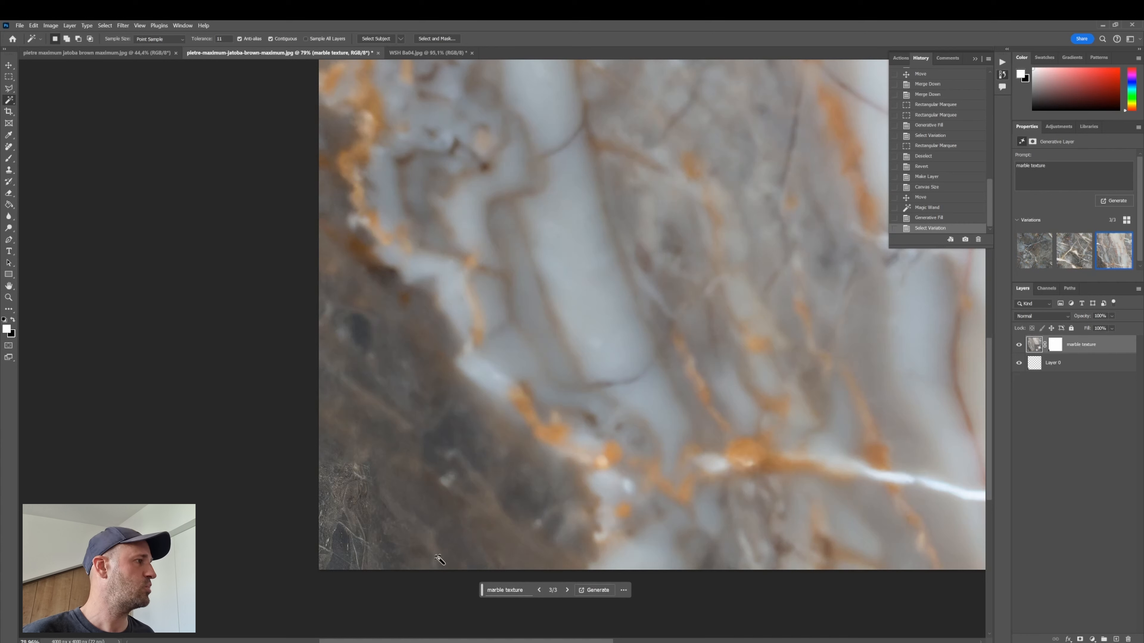
left_click(1127, 639)
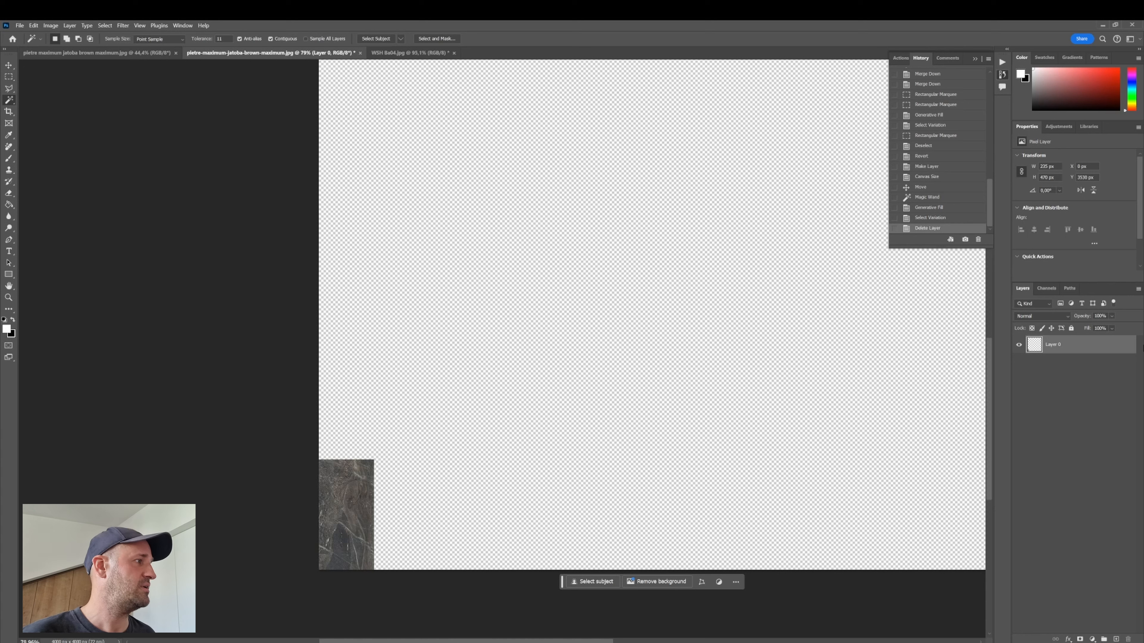
- Duplicate the tile layer and rotate the copy with Transform
key("ctrl+j")
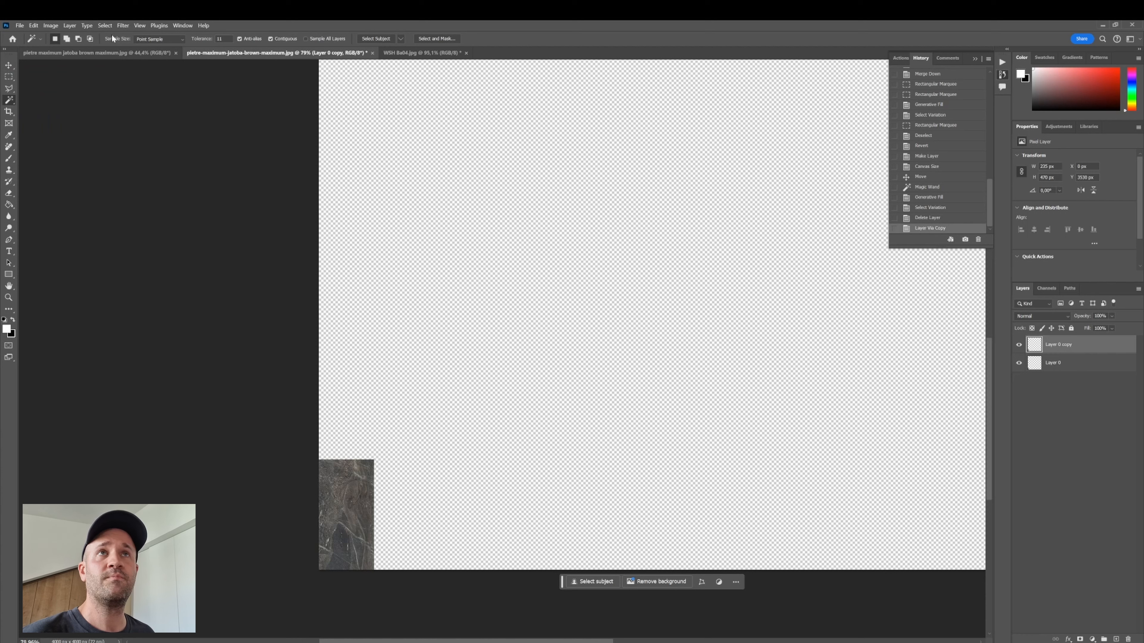
left_click(34, 25)
mouse_move(68, 225)
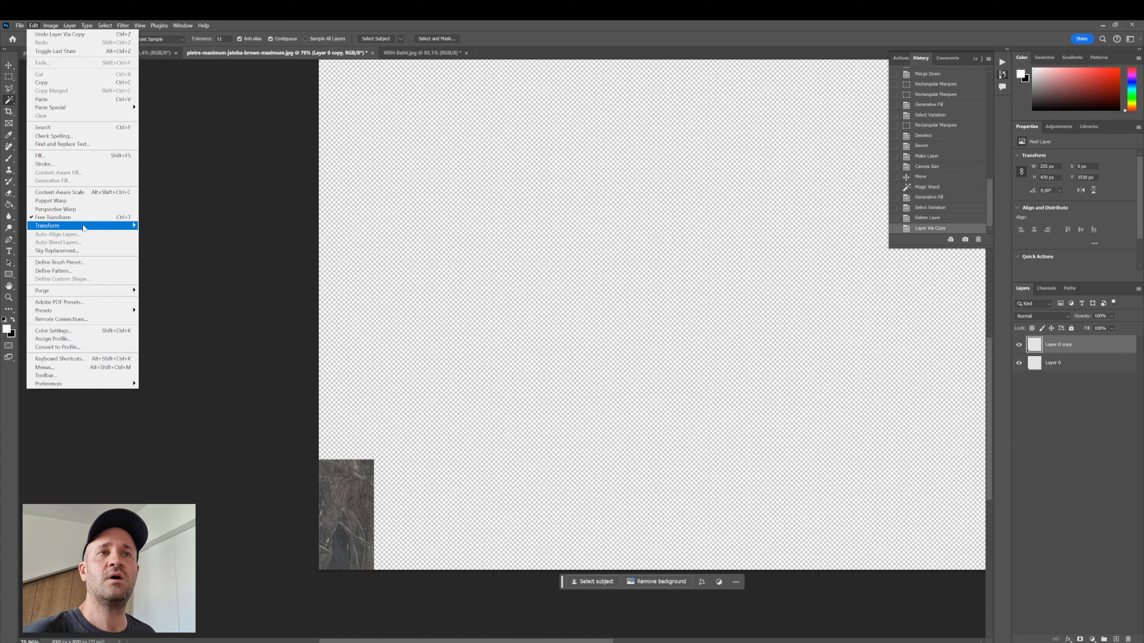
left_click(189, 351)
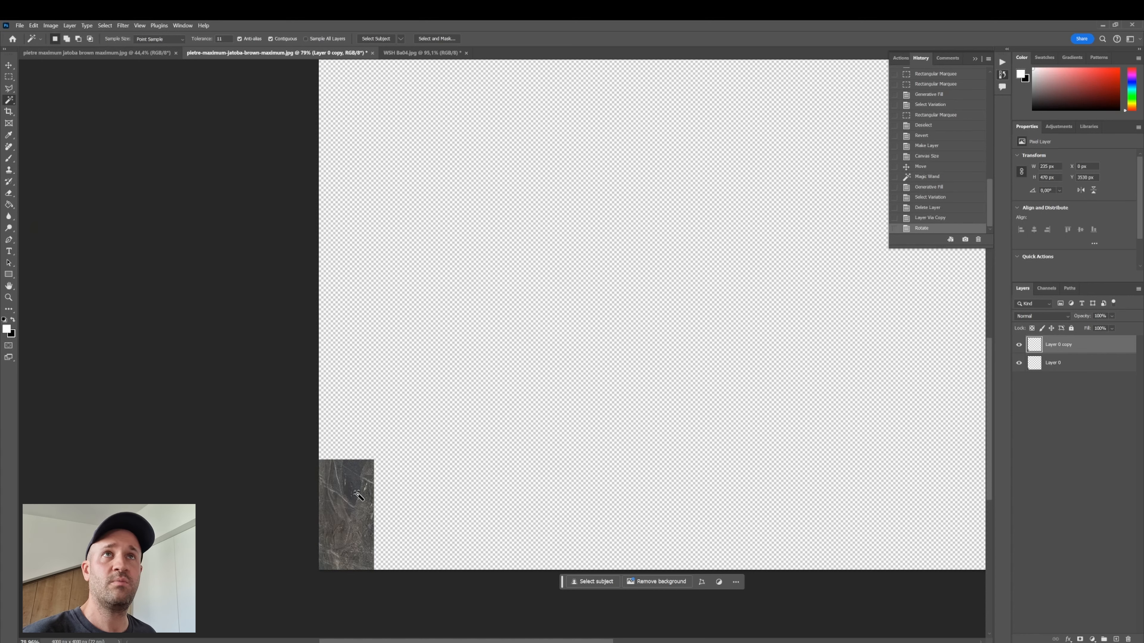
- Move the duplicated tile to the right along the canvas's bottom edge, leaving a gap beside the original
left_click(9, 65)
left_click_drag(350, 488, 508, 498)
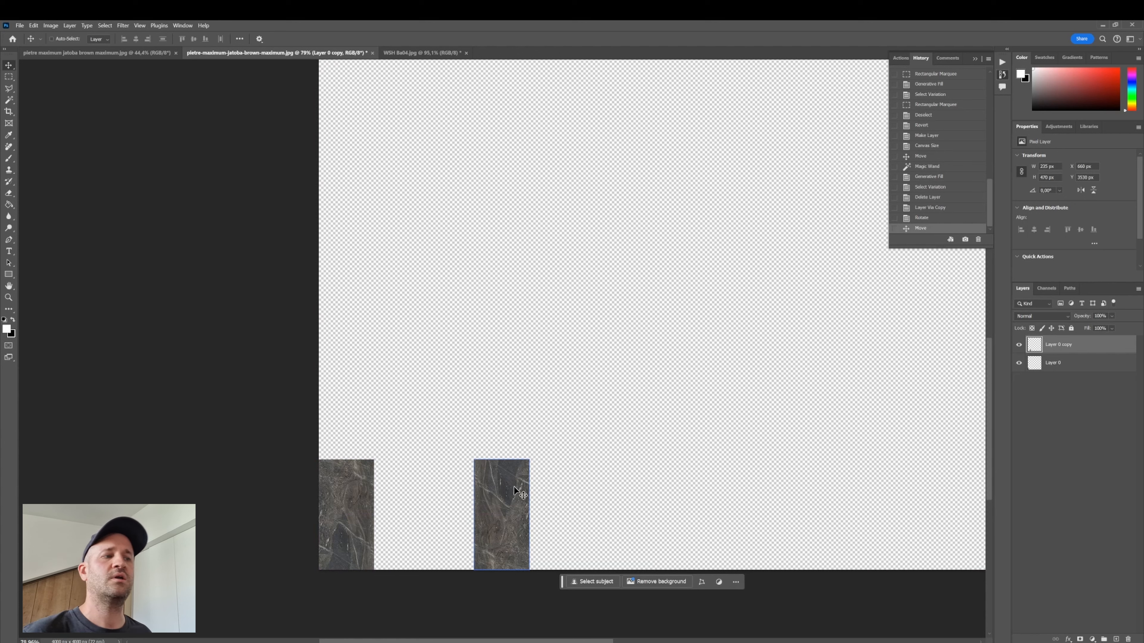
scroll(449, 527, "up", 3)
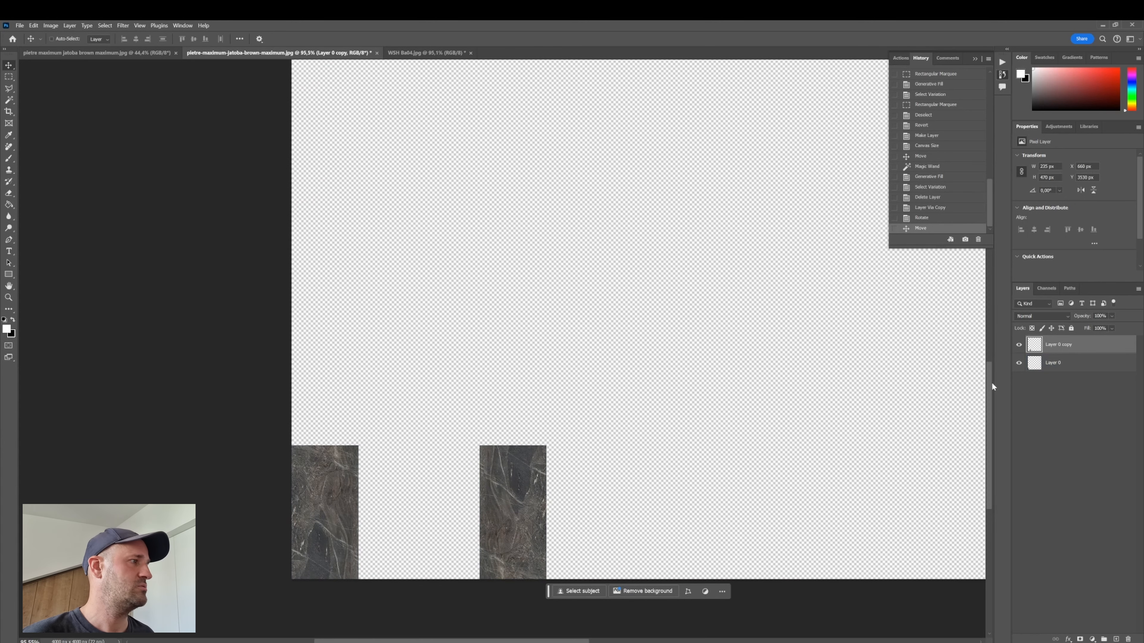
mouse_move(990, 382)
left_mouse_down()
mouse_move(986, 416)
mouse_move(988, 397)
left_mouse_up()
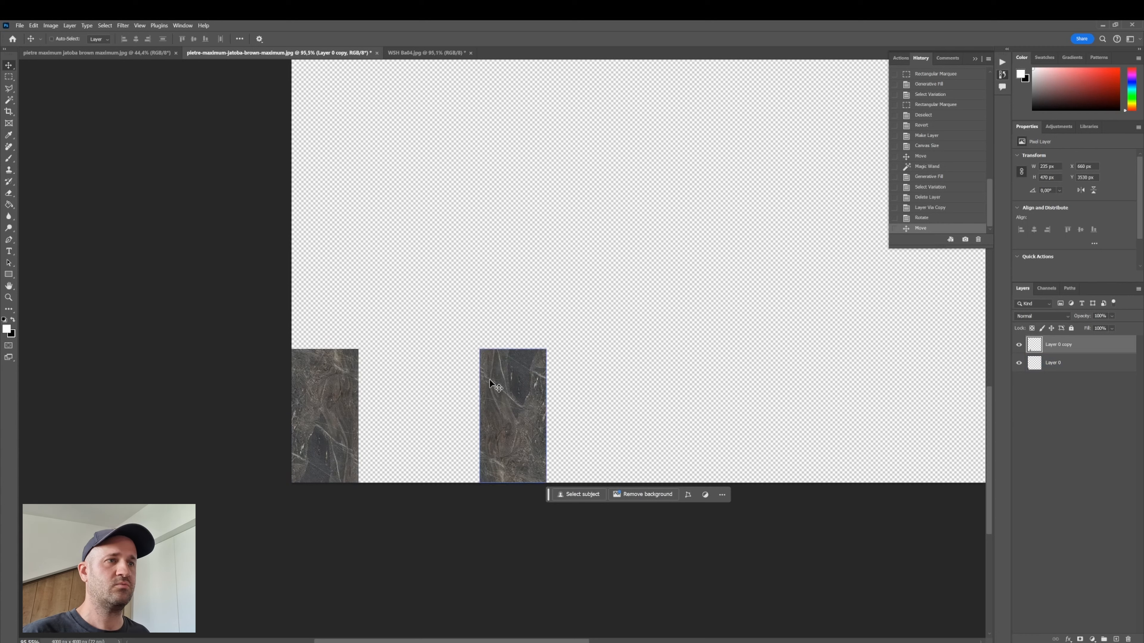
left_click(8, 78)
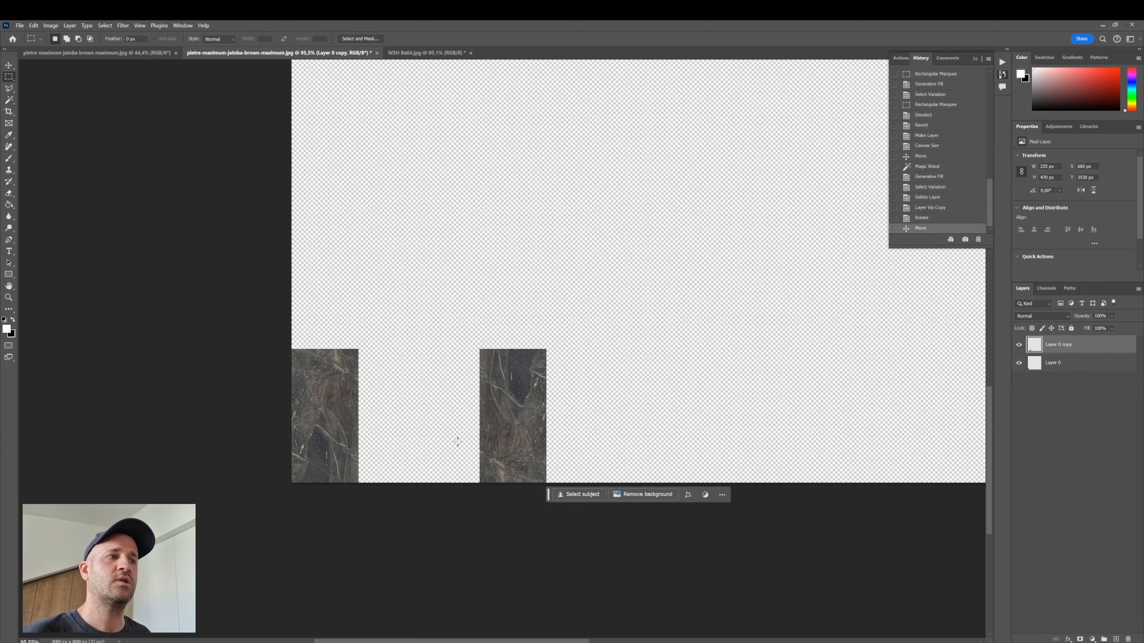
scroll(461, 437, "up", 3)
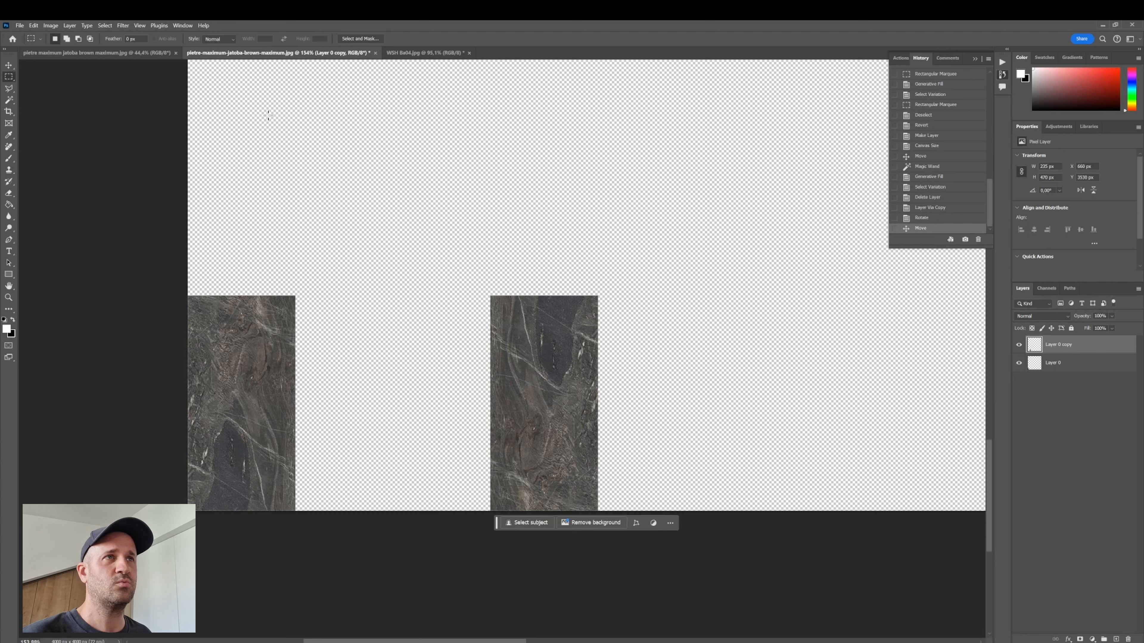
left_click_drag(268, 115, 741, 454)
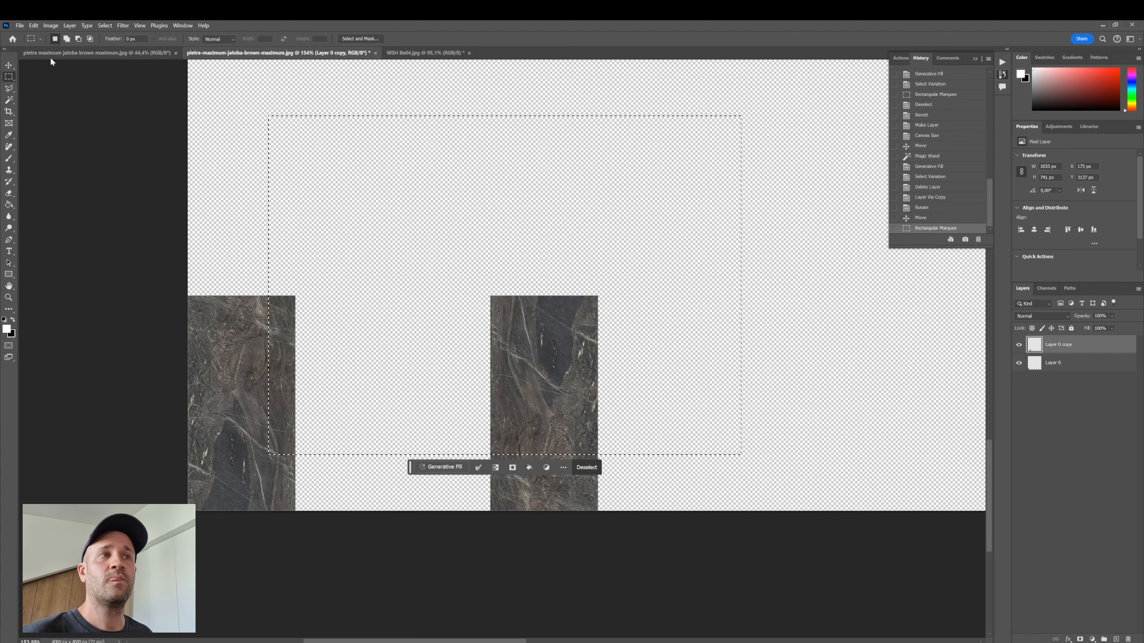
left_click(8, 65)
key("ctrl+d")
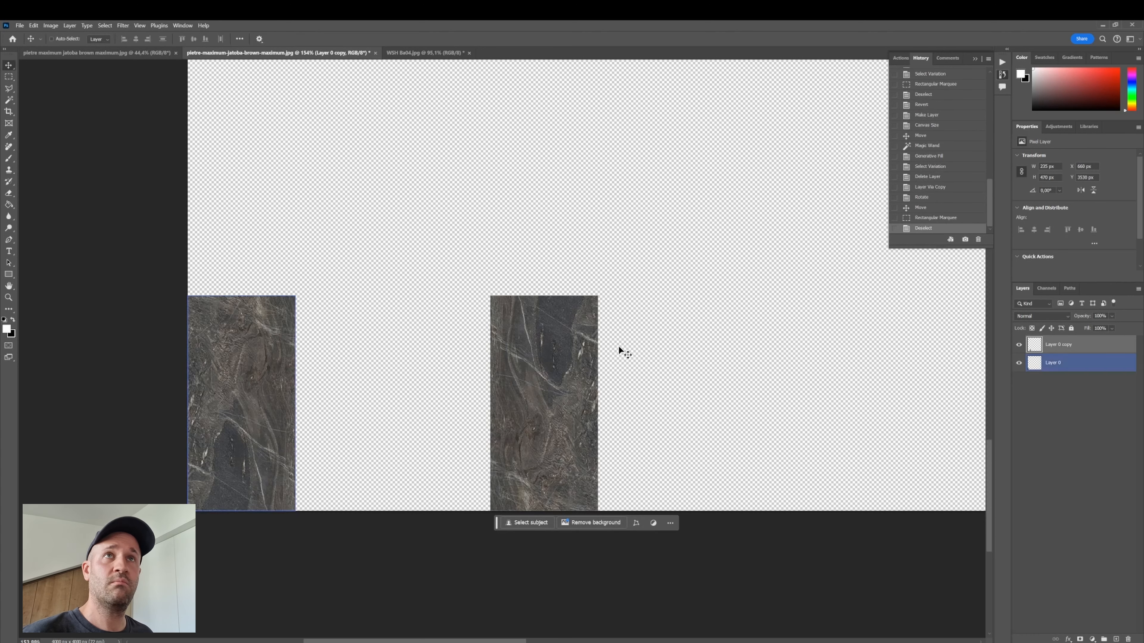
- Shift the tile copy slightly further right and merge it down onto the original tile layer
left_click_drag(535, 373, 593, 378)
scroll(603, 374, "down", 3)
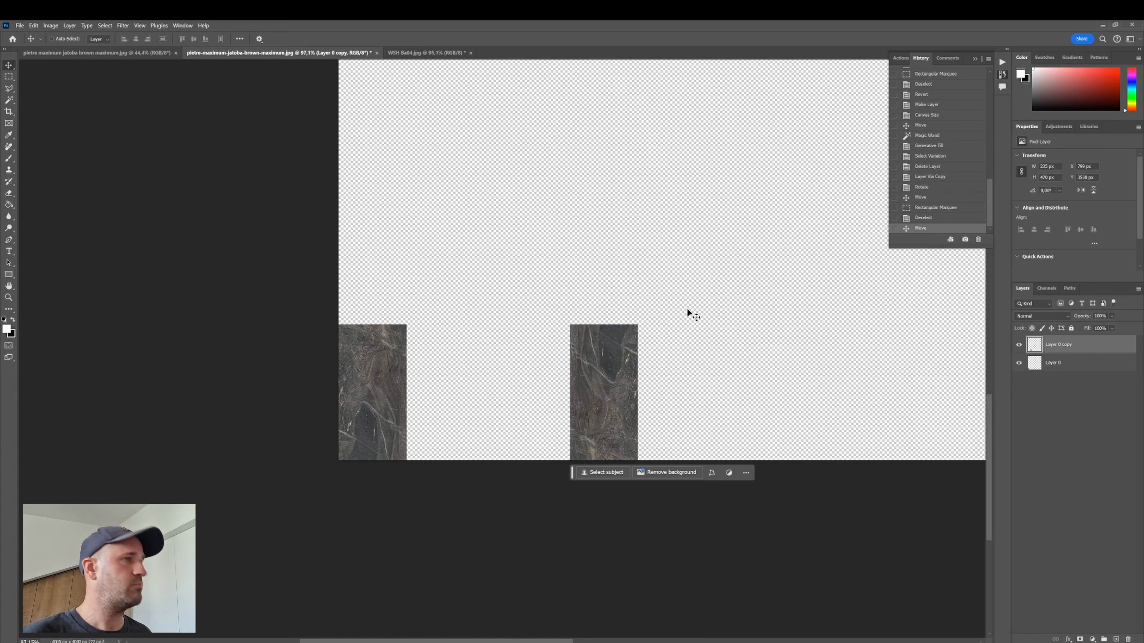
key("ctrl+e")
- Select the gap between the two tiles and Generative Fill it with the prompt "granite texture"
key("m")
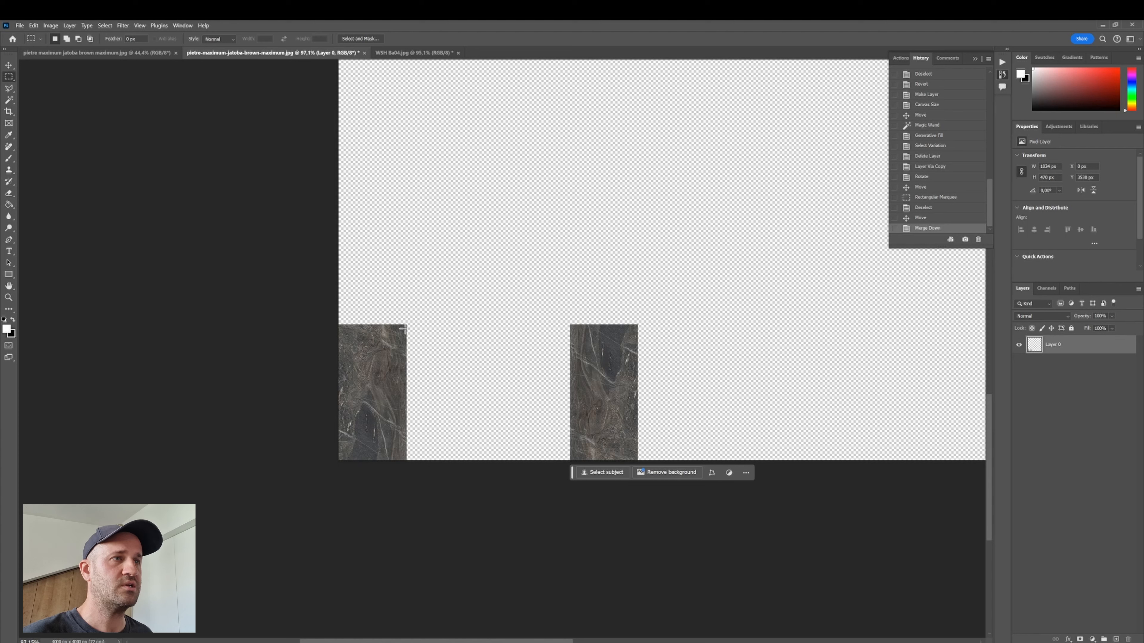
left_click_drag(405, 326, 571, 492)
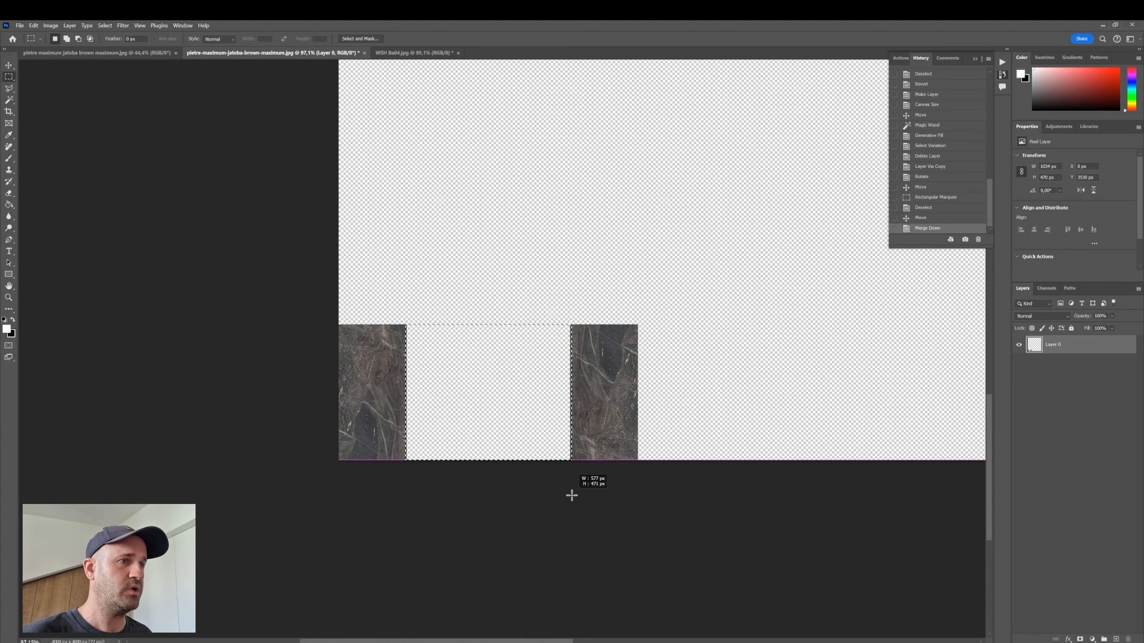
left_click(421, 473)
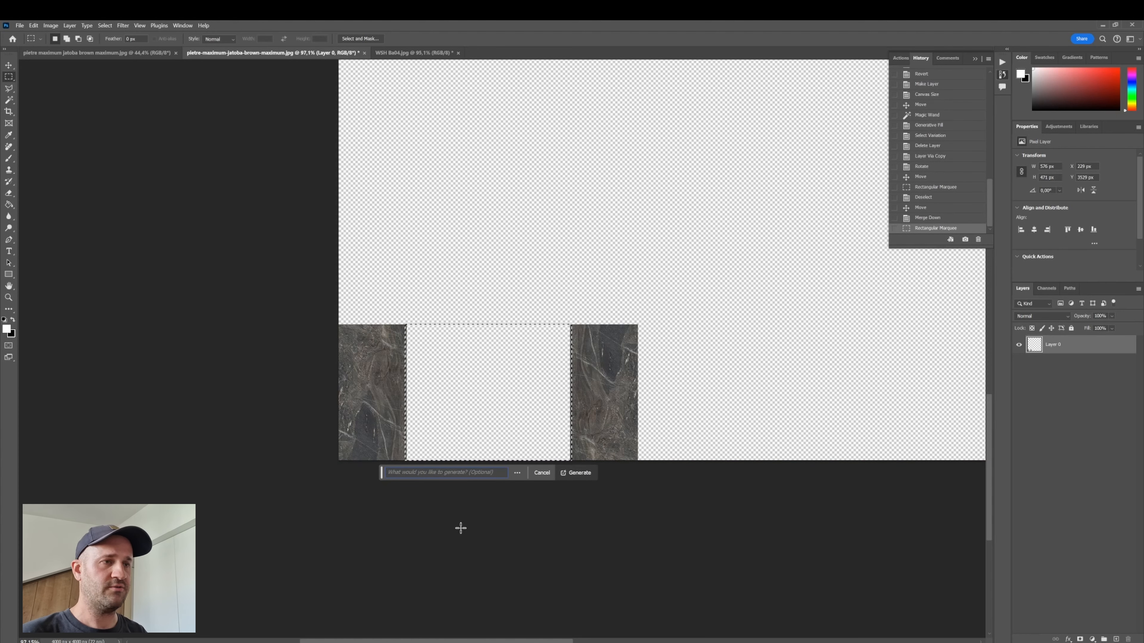
type("granite ")
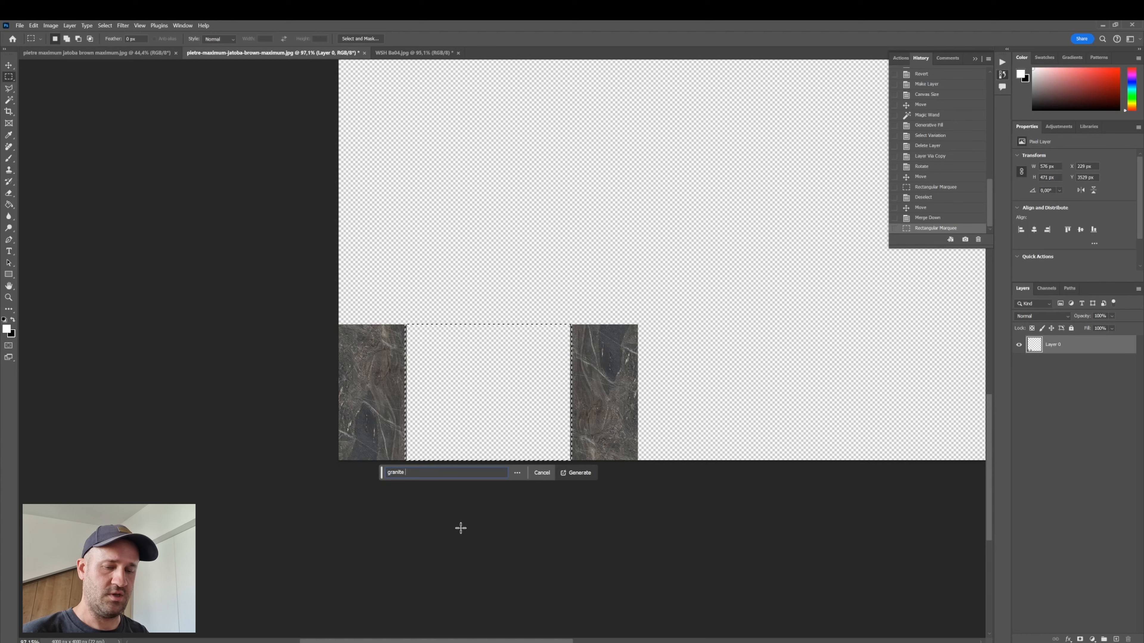
type("texture")
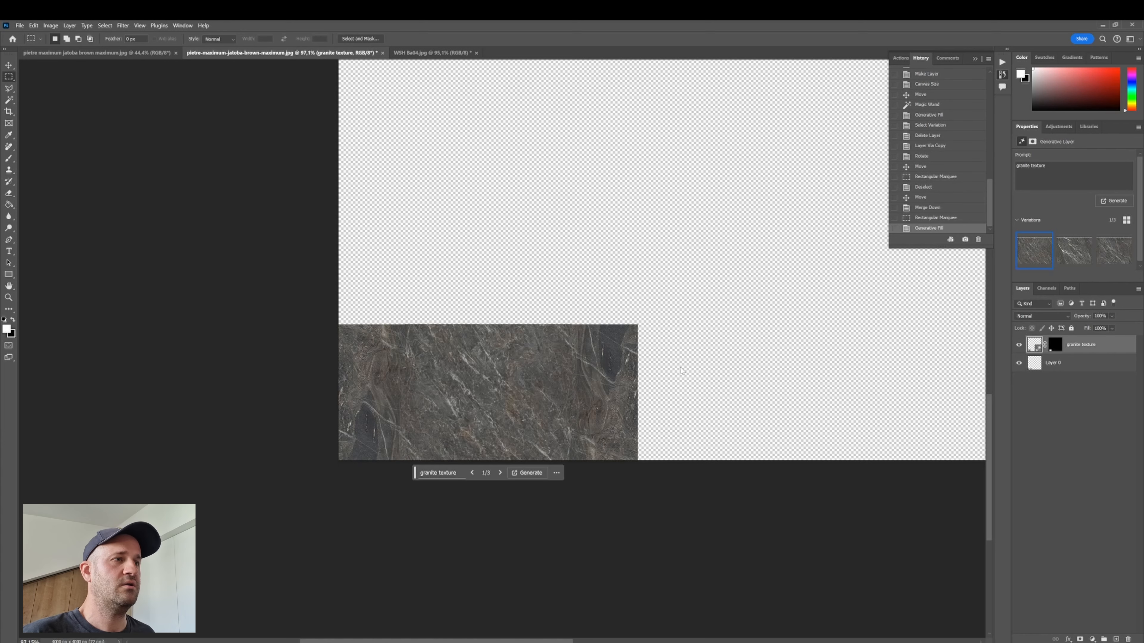
- Compare the three granite texture variations in the gap, then delete the generated layer
scroll(556, 388, "up", 6)
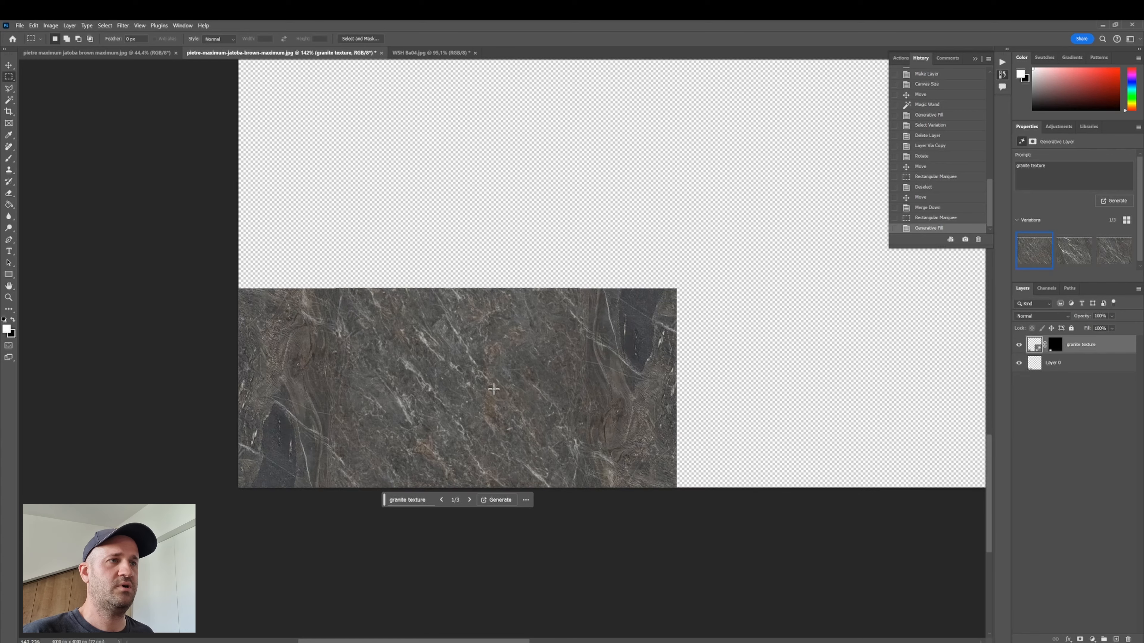
scroll(447, 395, "up", 1)
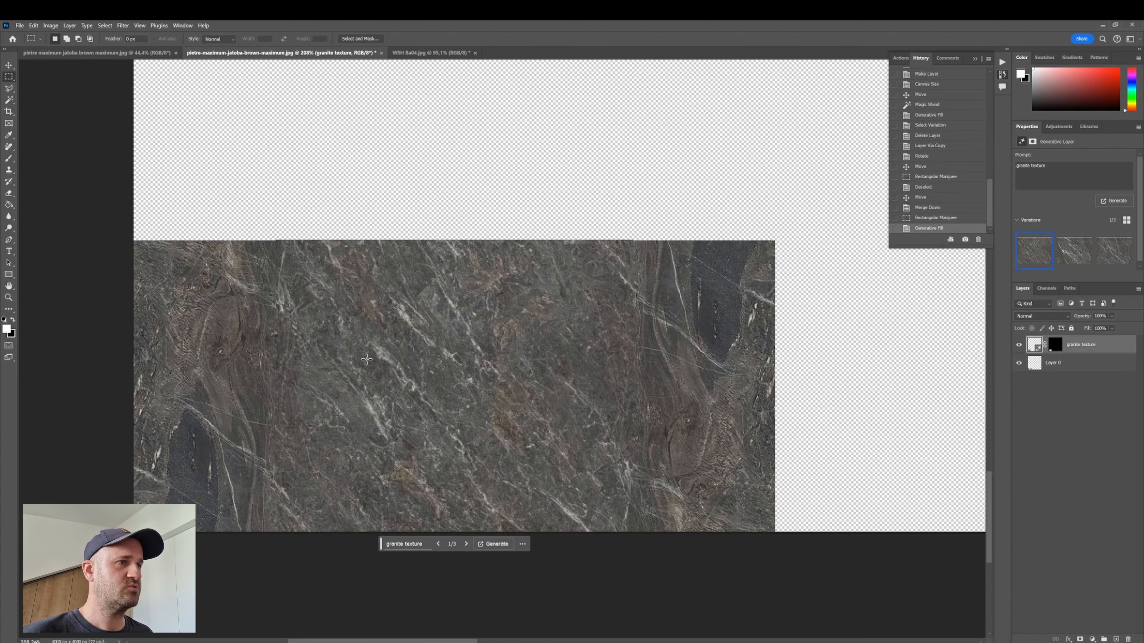
scroll(440, 408, "down", 2)
left_click(1074, 257)
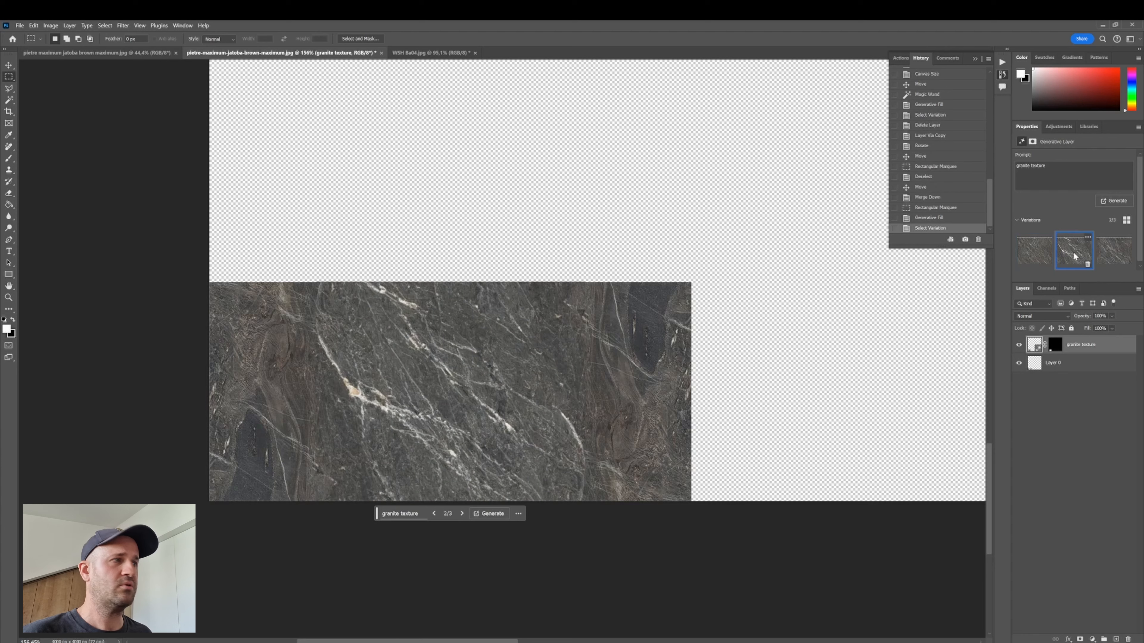
left_click(1121, 253)
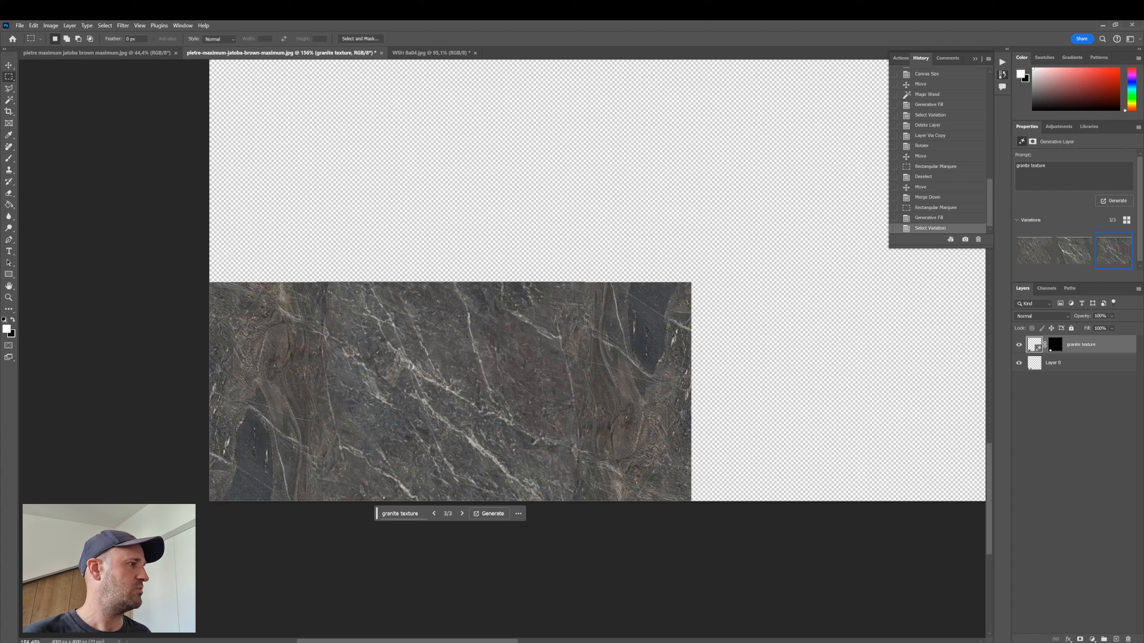
left_click(1128, 639)
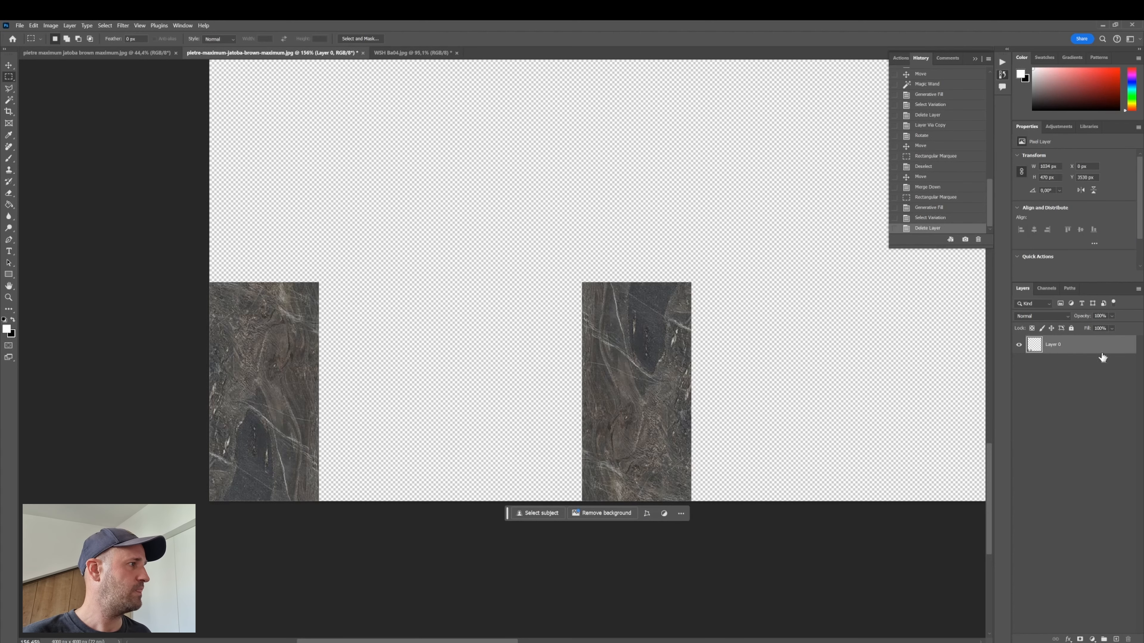
- Duplicate the two-tile layer, offset the copy up and to the right into a staggered row, and merge it down
key("ctrl+j")
key("v")
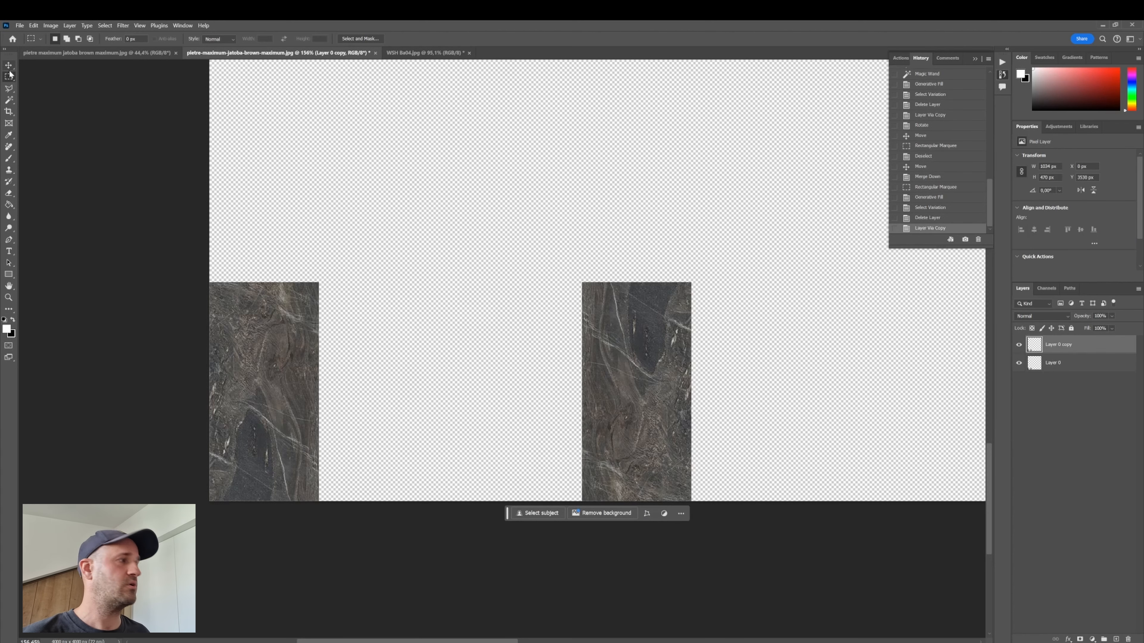
left_click_drag(435, 400, 624, 186)
scroll(575, 276, "down", 5)
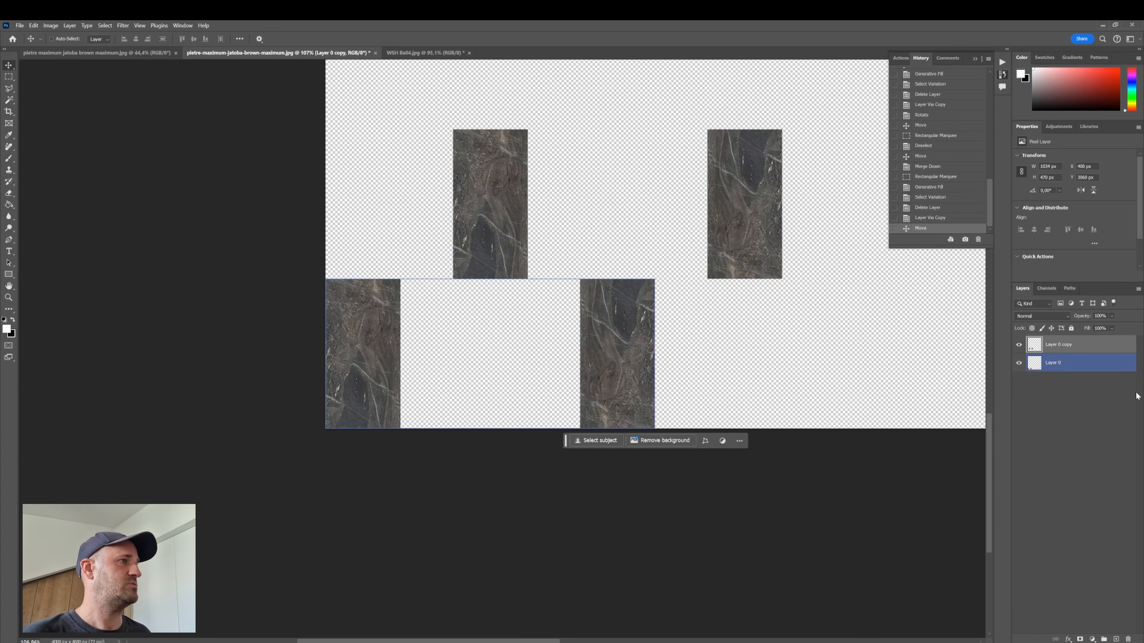
key("ctrl+e")
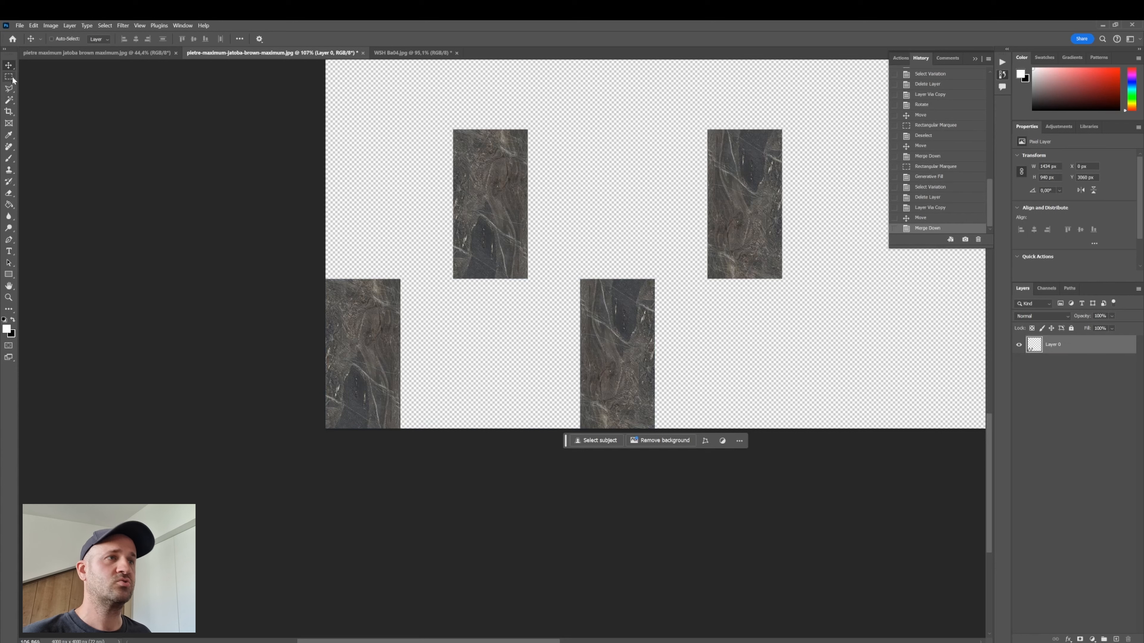
- Select the empty areas between and beside the lower tiles and Generative Fill them with the prompt "granite texture"
key("m")
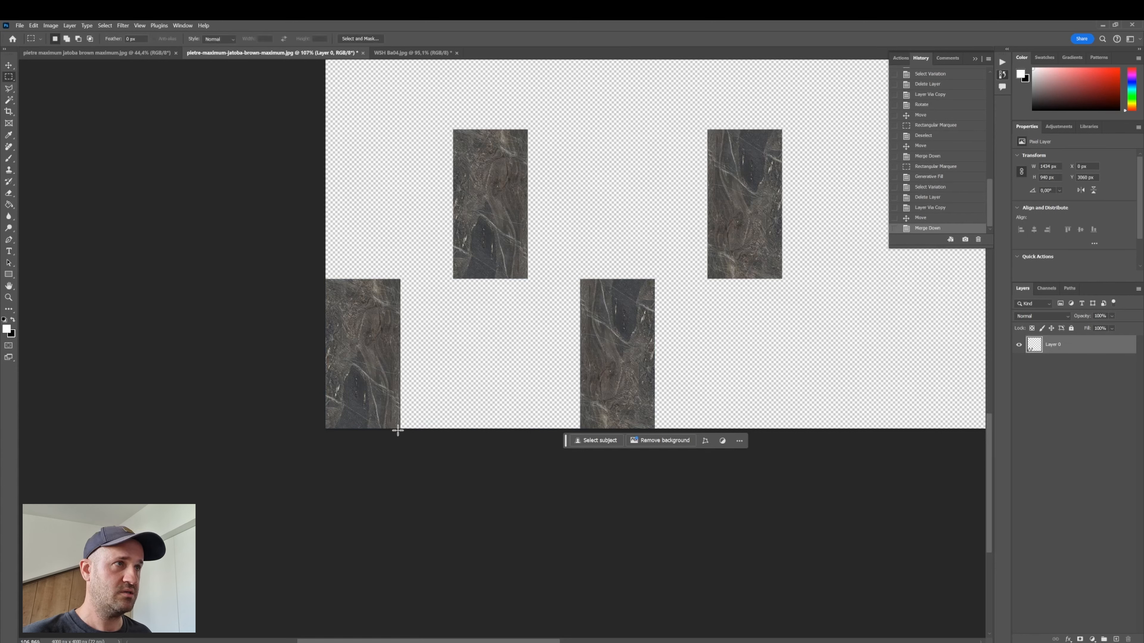
left_click_drag(397, 431, 582, 276)
left_click_drag(325, 116, 456, 277)
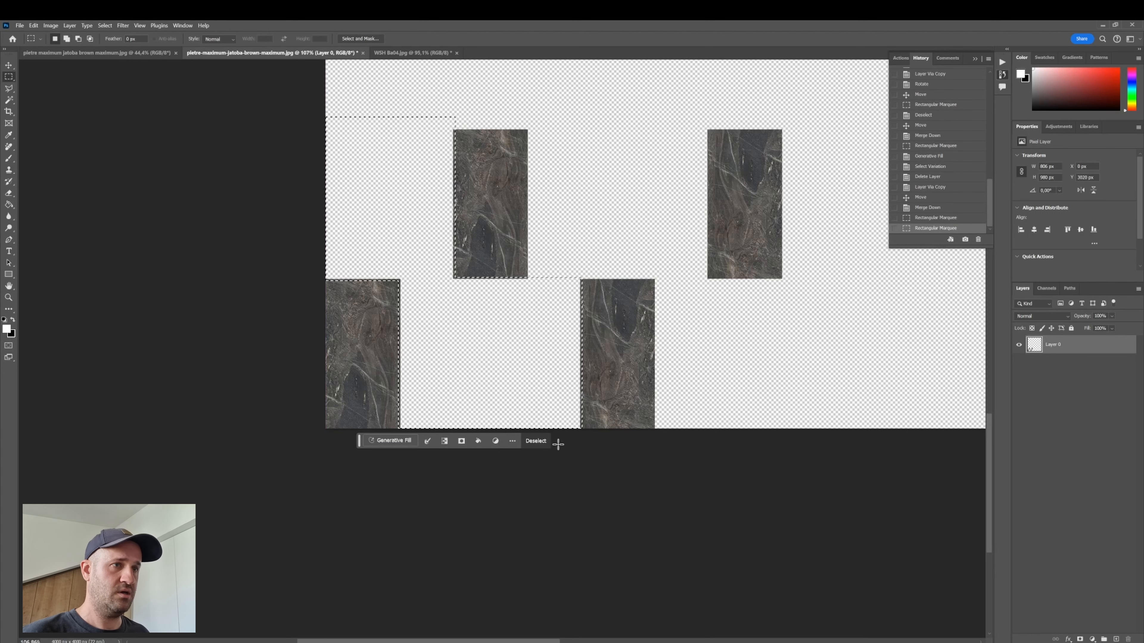
left_click(409, 439)
type("granite texture")
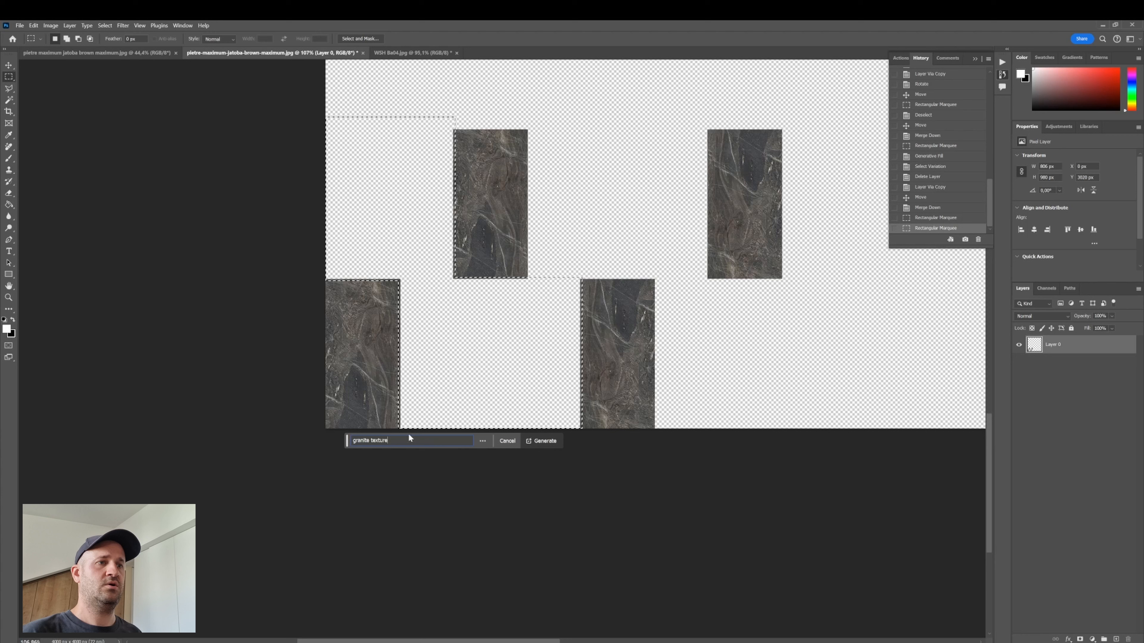
key("Return")
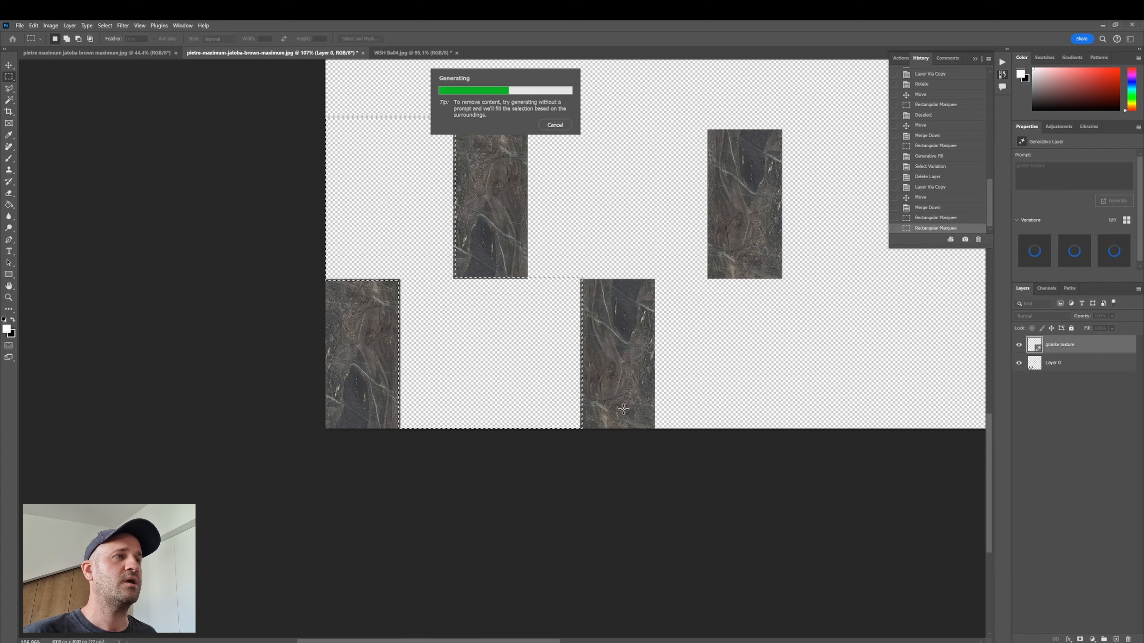
- Compare the three generated granite variations and keep the first one
scroll(623, 406, "up", 3)
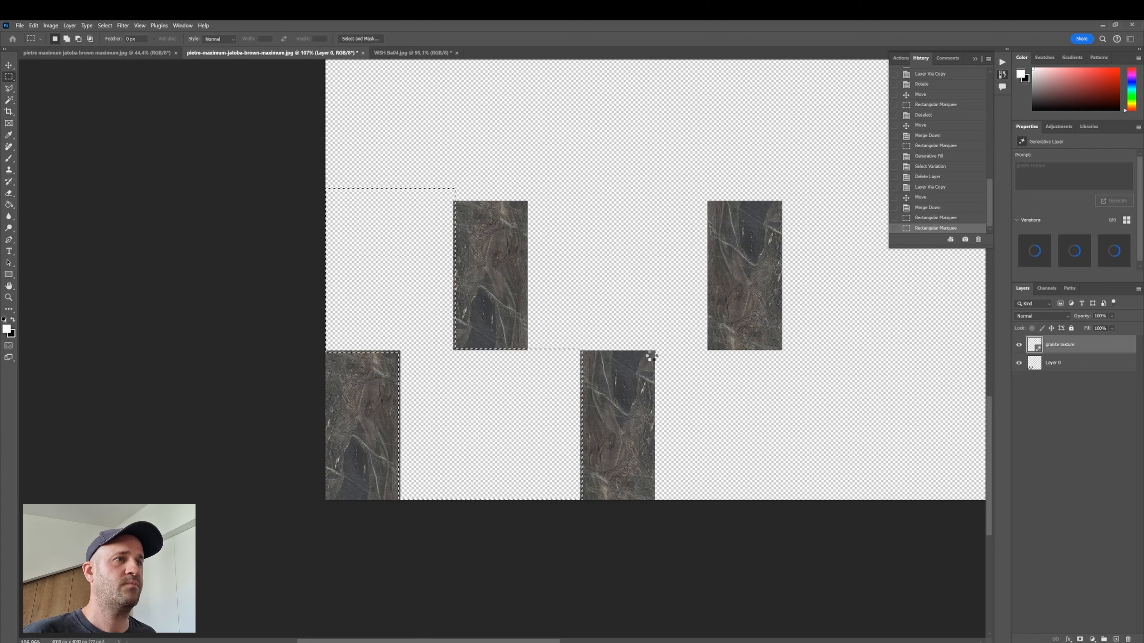
scroll(518, 428, "up", 1)
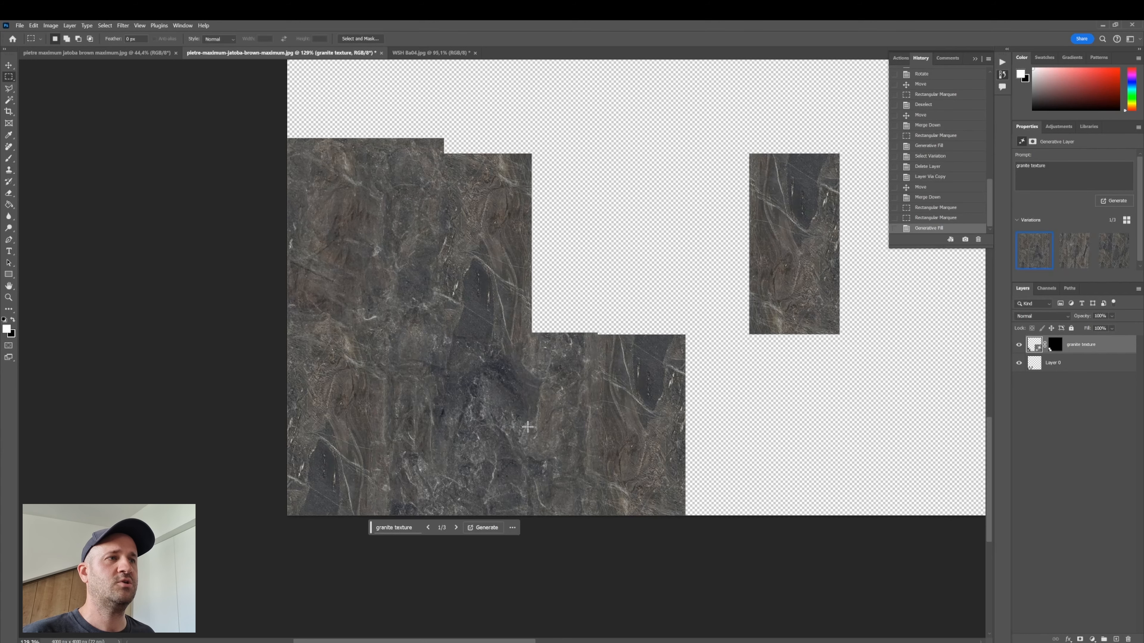
scroll(515, 431, "up", 1)
scroll(524, 421, "up", 1)
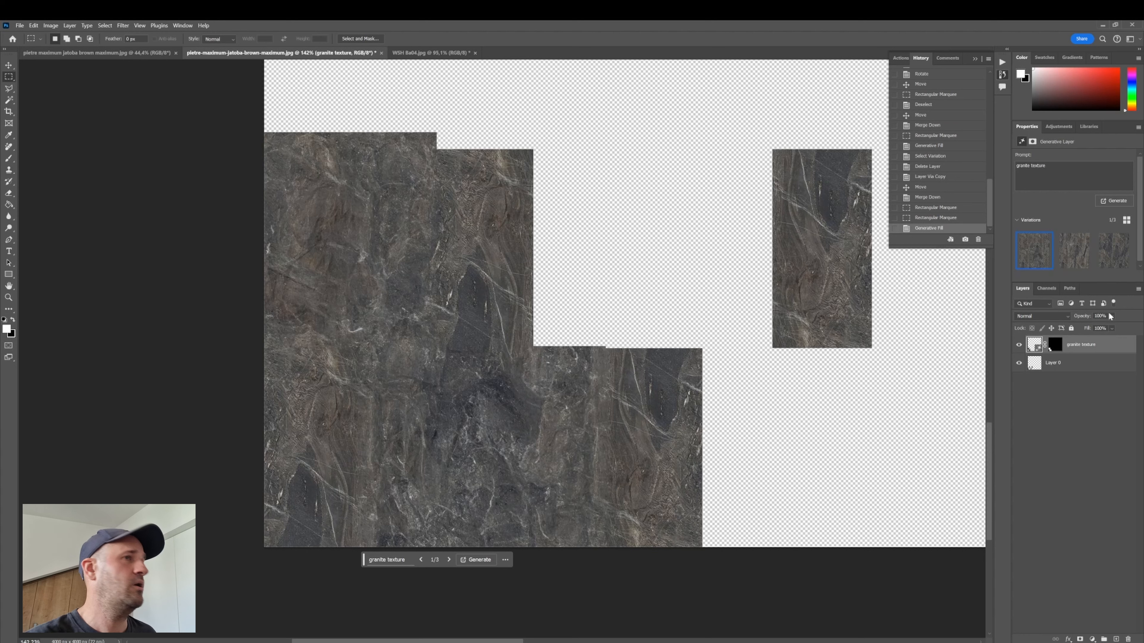
left_click(1072, 255)
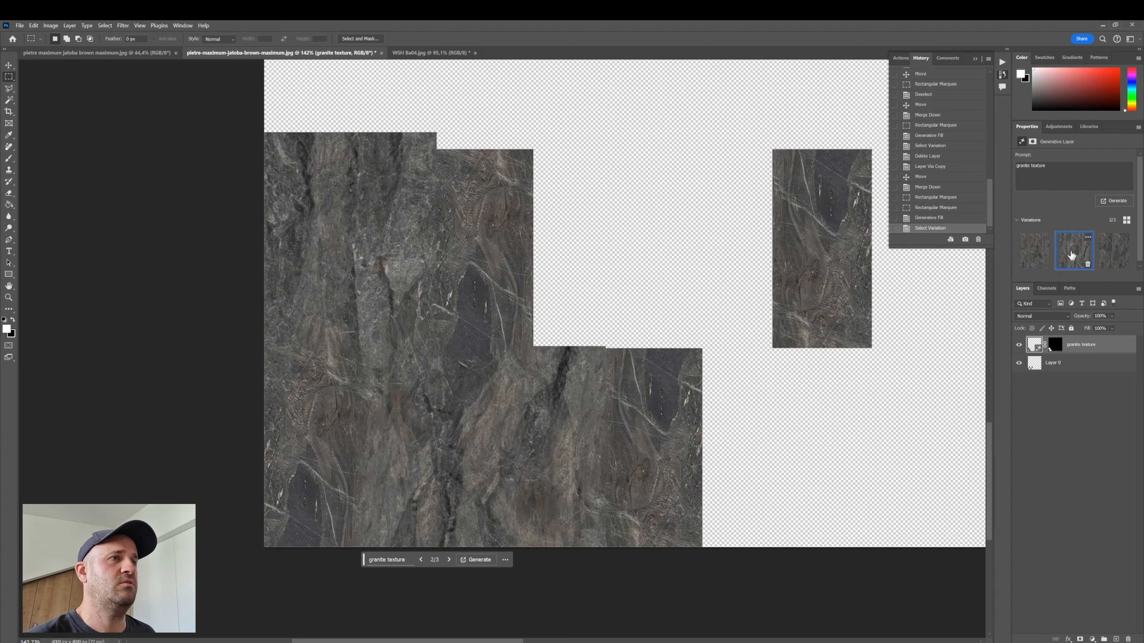
left_click(1104, 254)
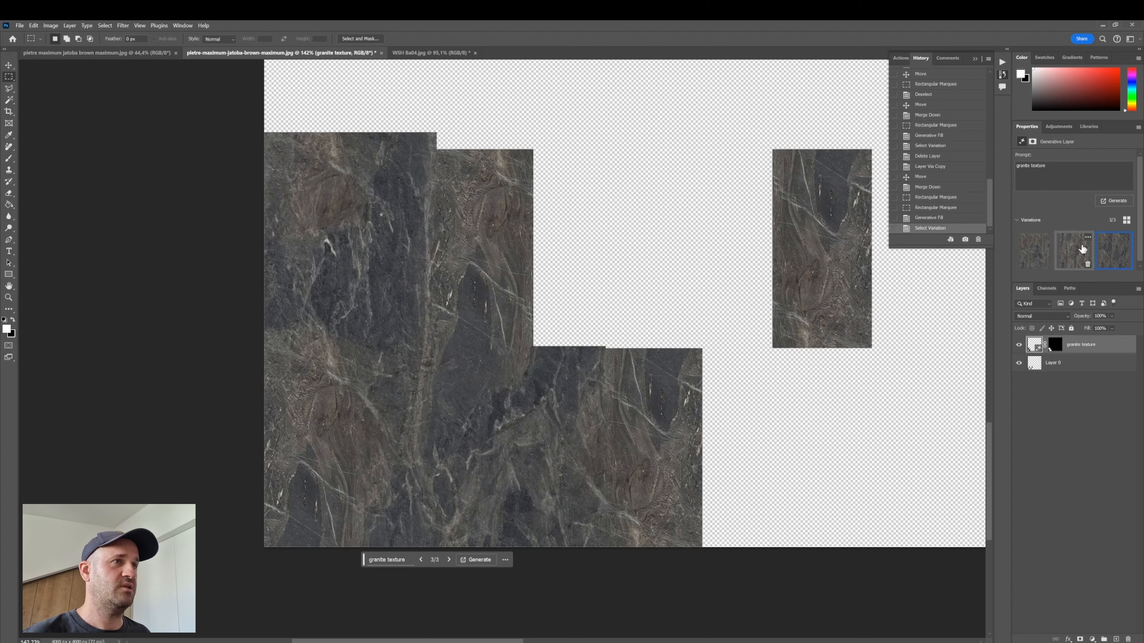
left_click(1069, 249)
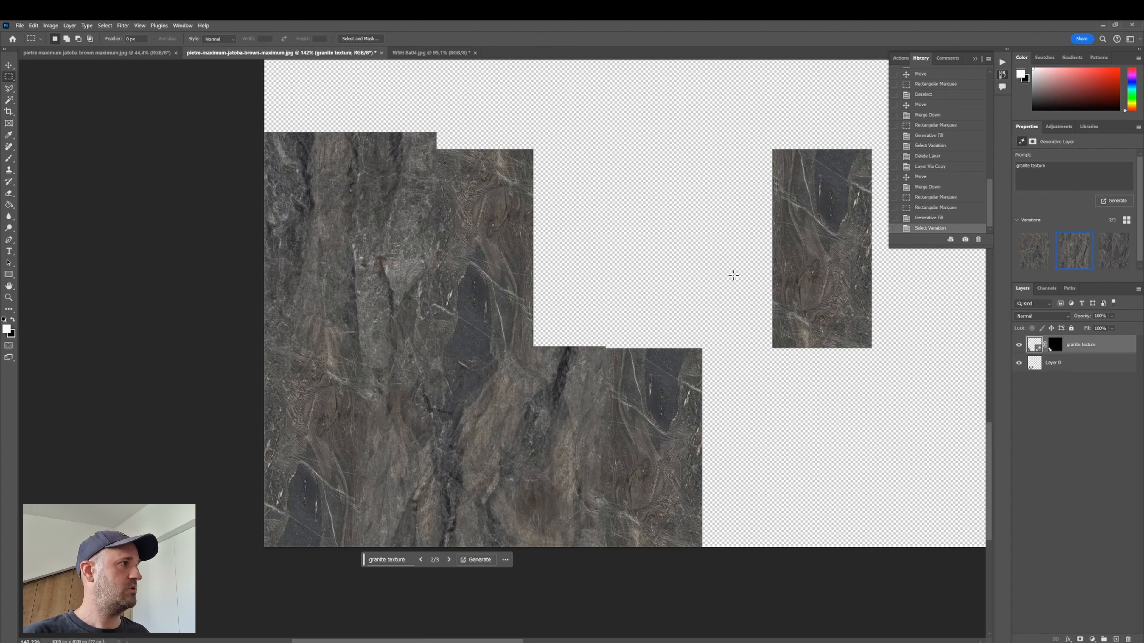
left_click(1028, 262)
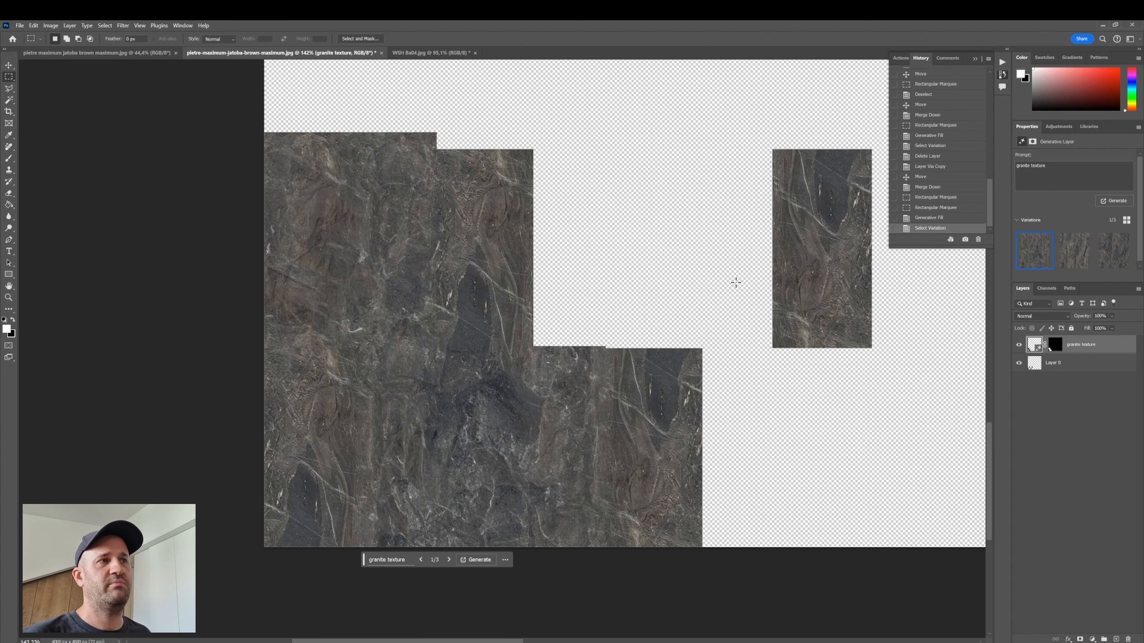
scroll(554, 348, "up", 1)
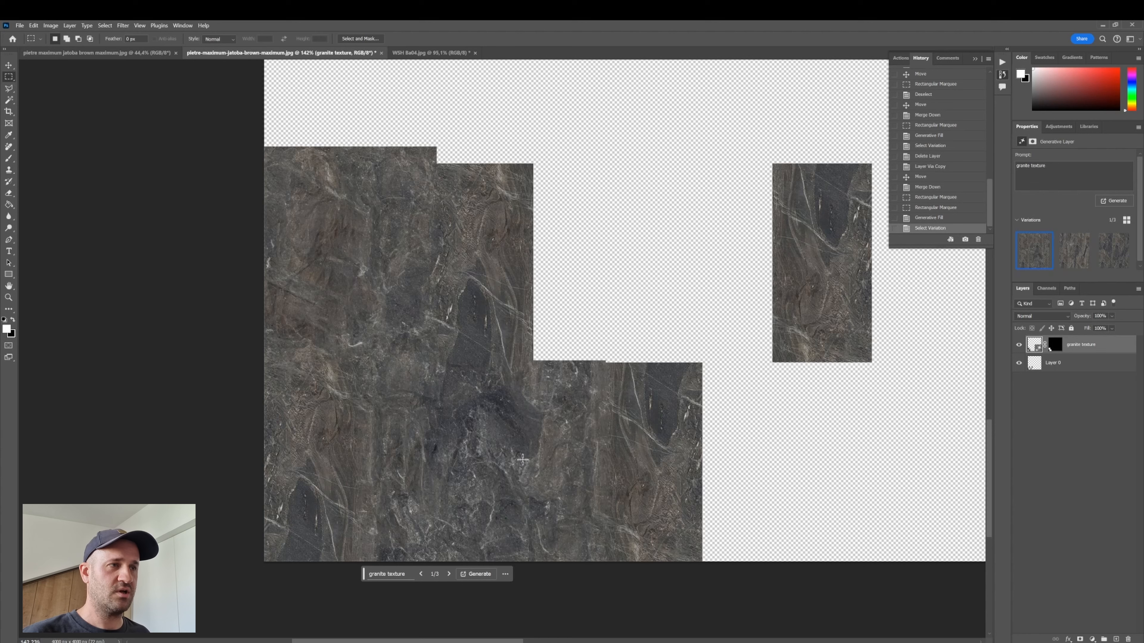
- Merge the generated granite layer down into the tile layer
key("ctrl+e")
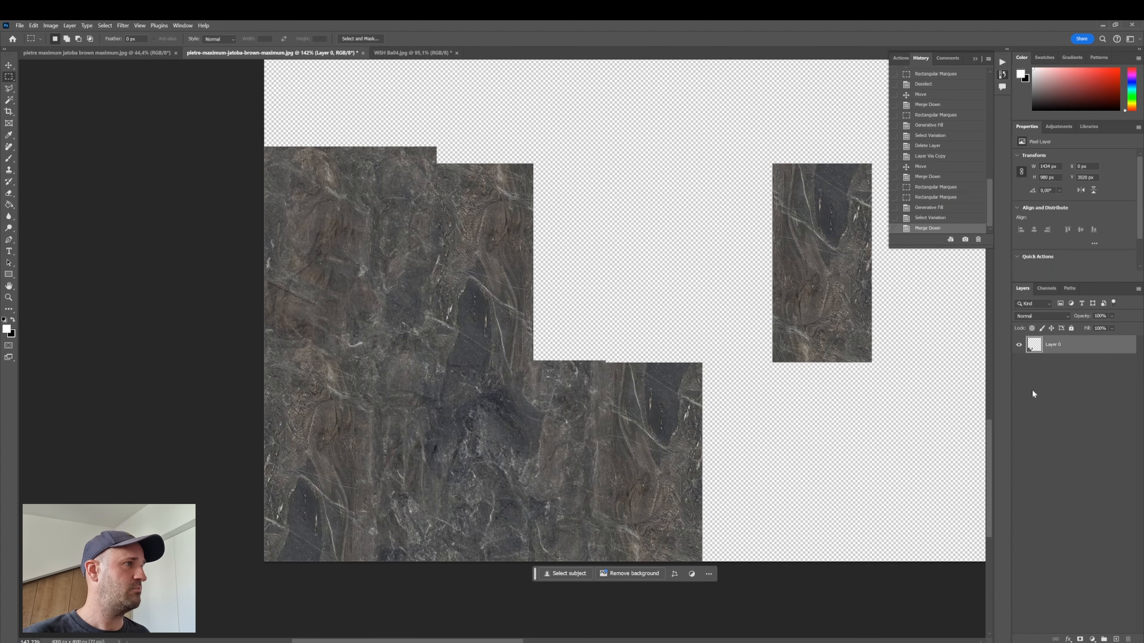
scroll(617, 317, "down", 3)
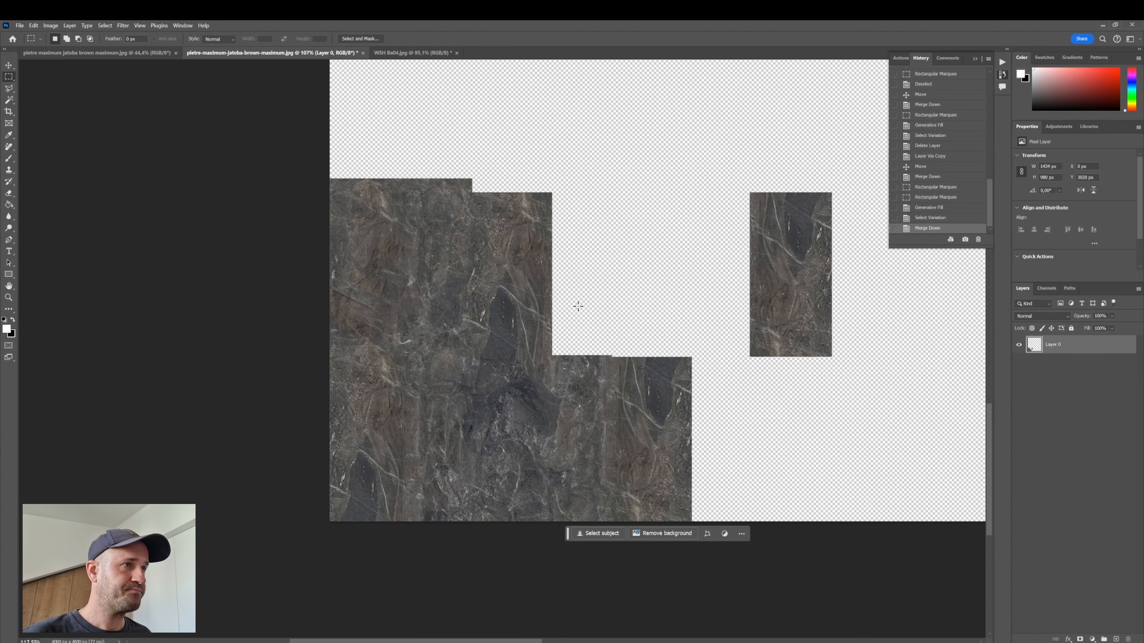
- Select the empty gap between the upper tiles and Generative Fill it with the prompt "granite texture"
left_click_drag(551, 357, 577, 351)
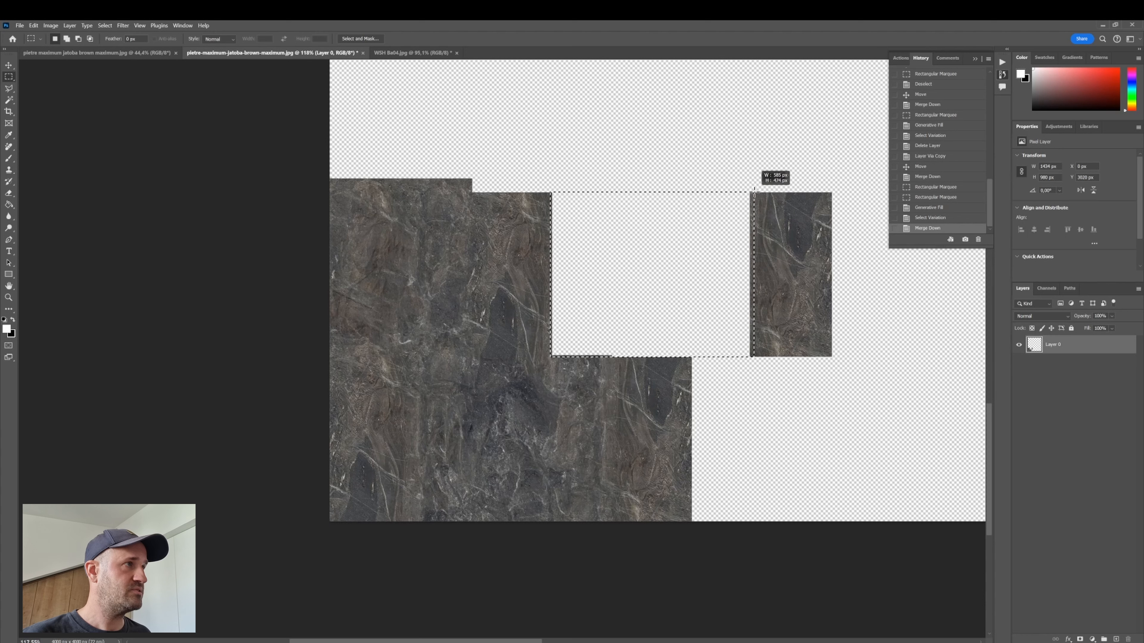
left_click_drag(754, 188, 755, 191)
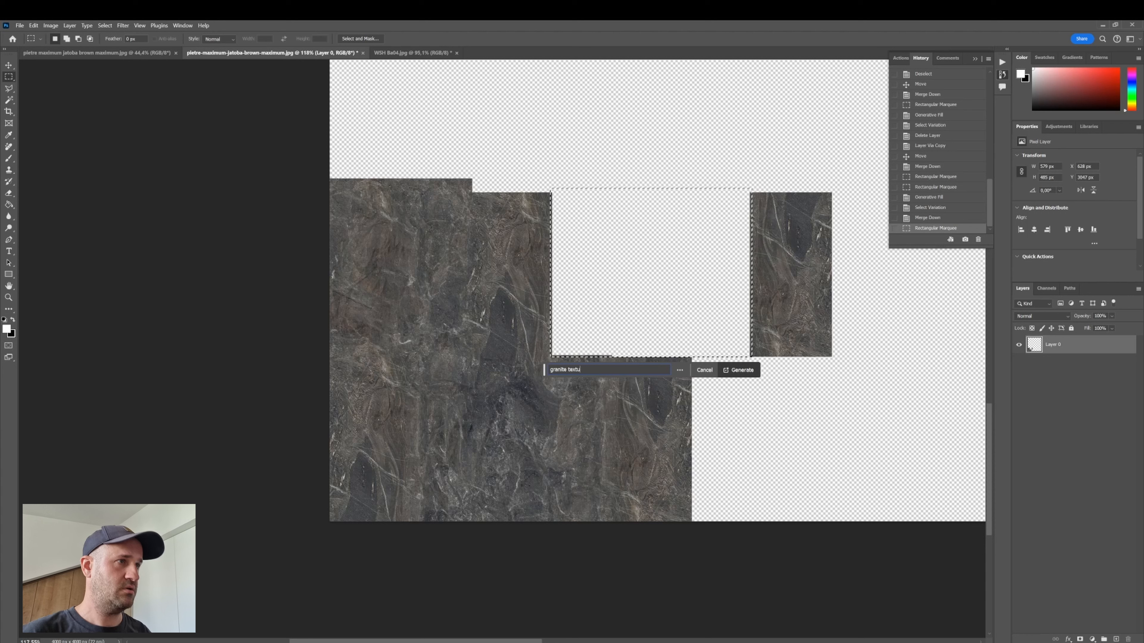
type("re")
key("Return")
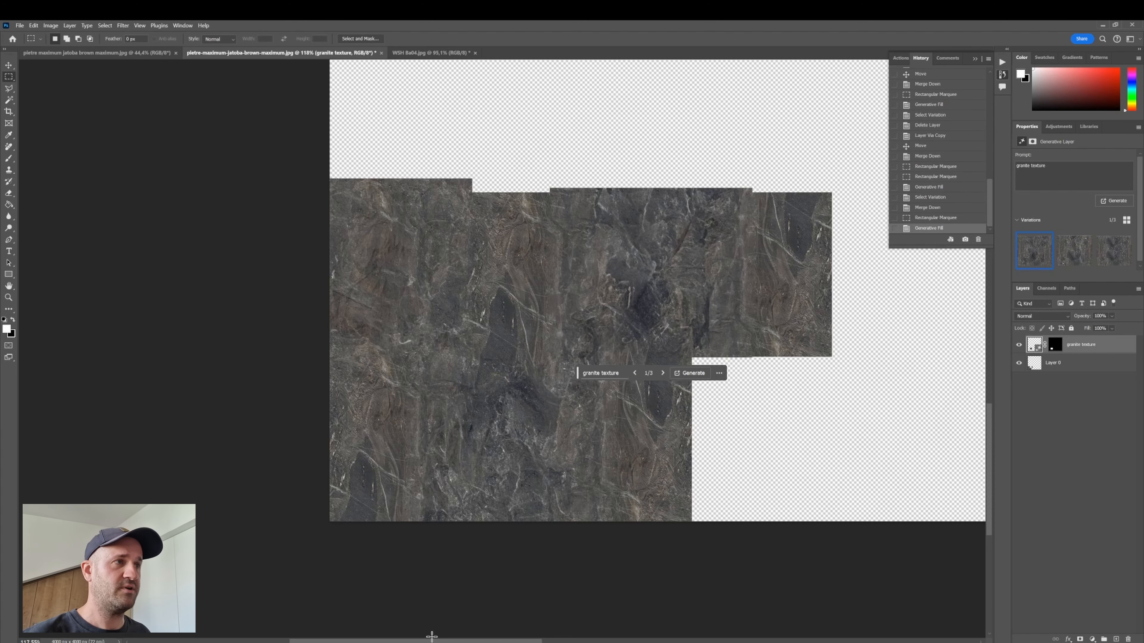
- Compare the three generated variations for the gap and keep the second one
scroll(431, 636, "right", 5)
scroll(534, 600, "up", 2)
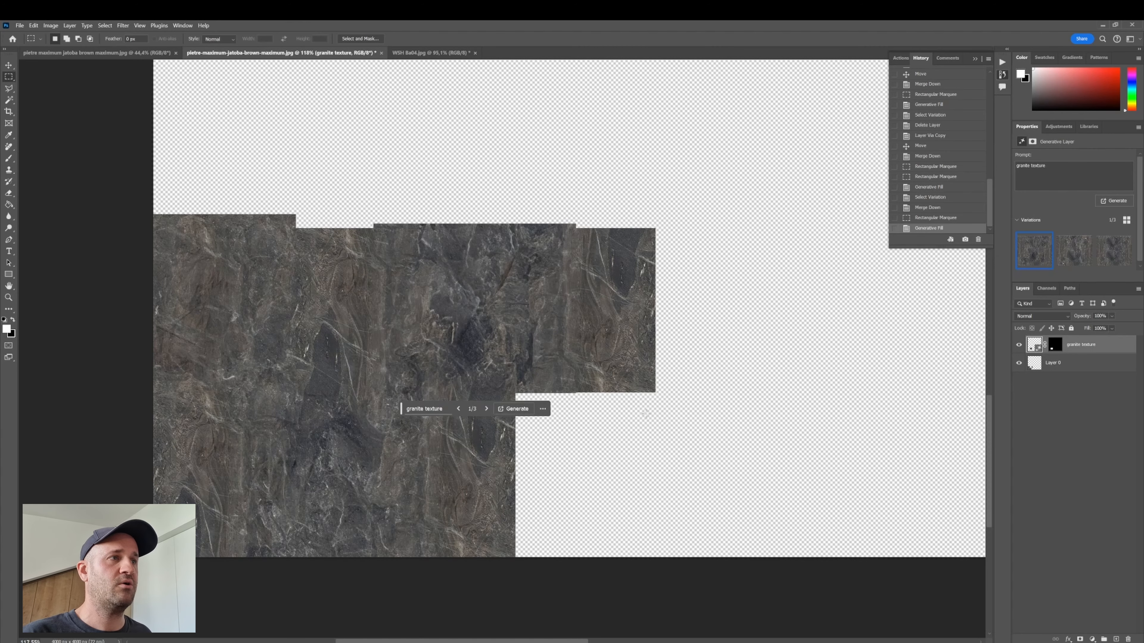
scroll(620, 392, "up", 1)
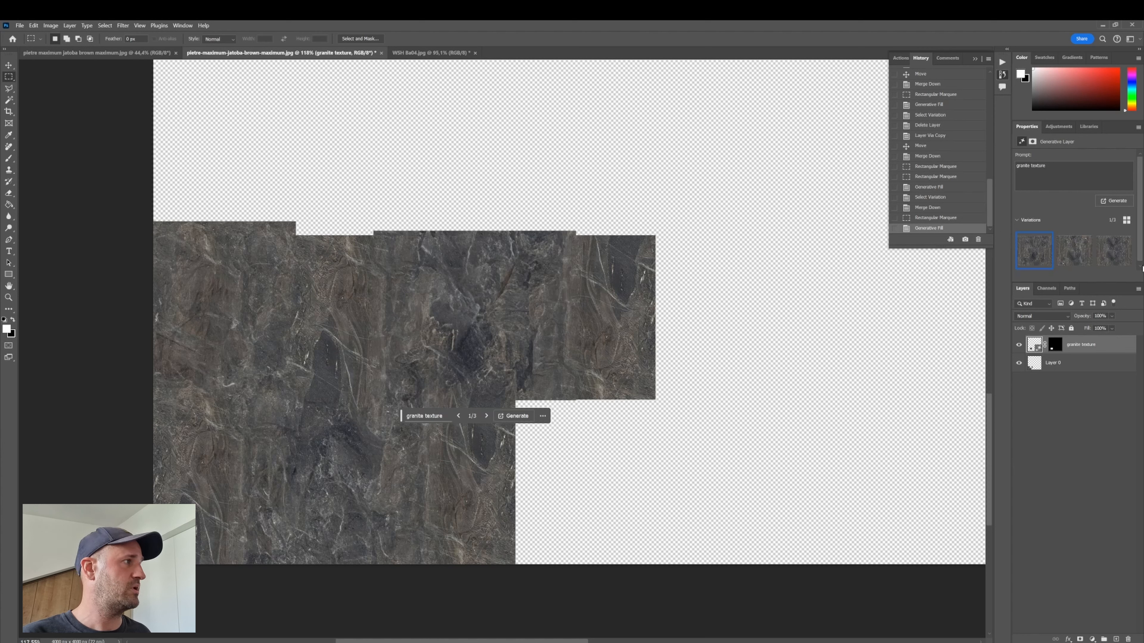
left_click(1073, 255)
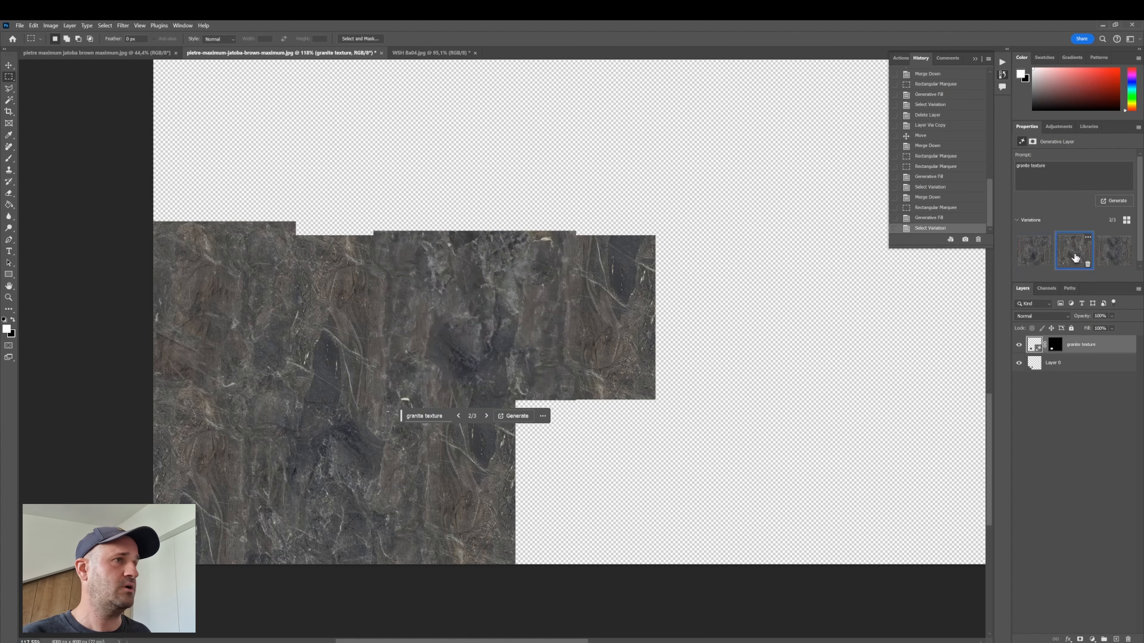
left_click(1117, 253)
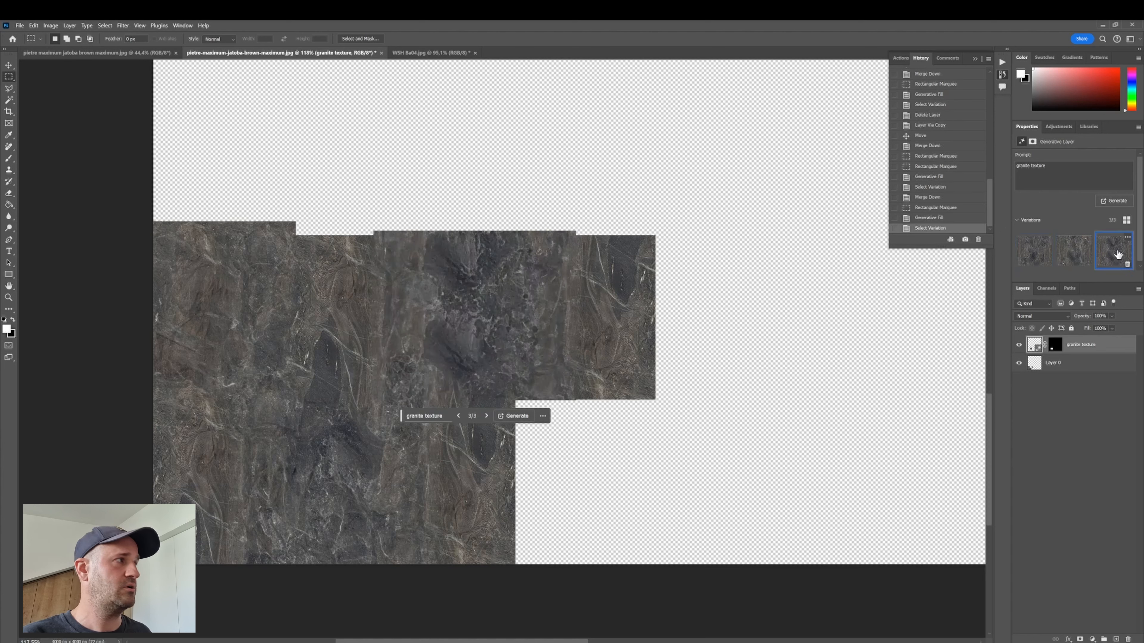
left_click(1073, 255)
left_click(1076, 432)
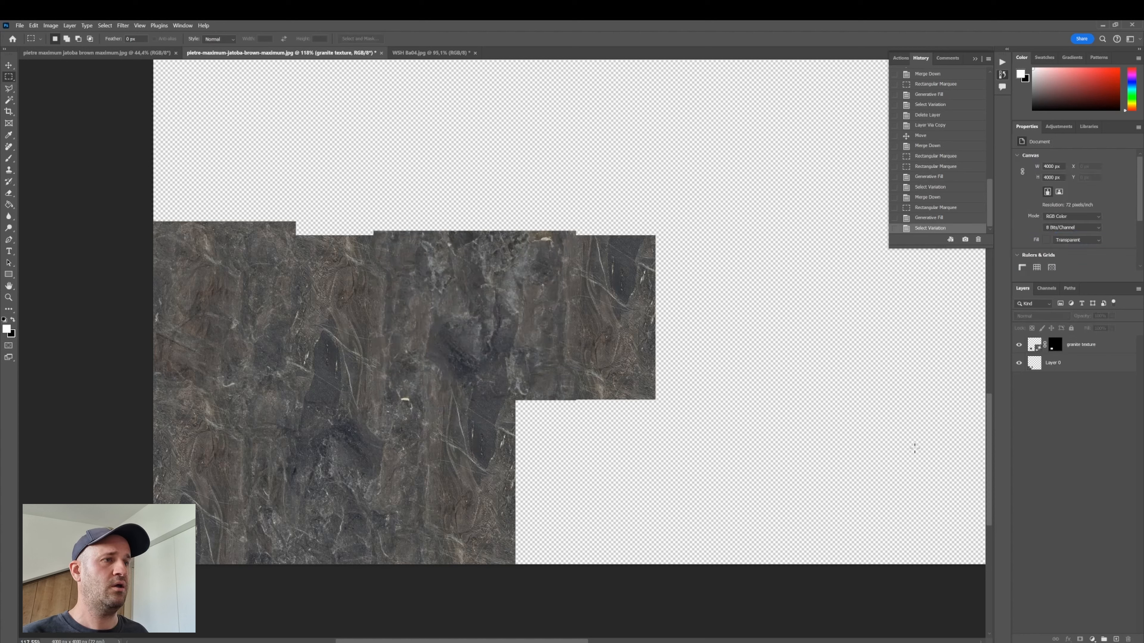
- Select the empty area to the right of the lower tiles and Generative Fill it with "granite texture"
left_click_drag(517, 395, 688, 575)
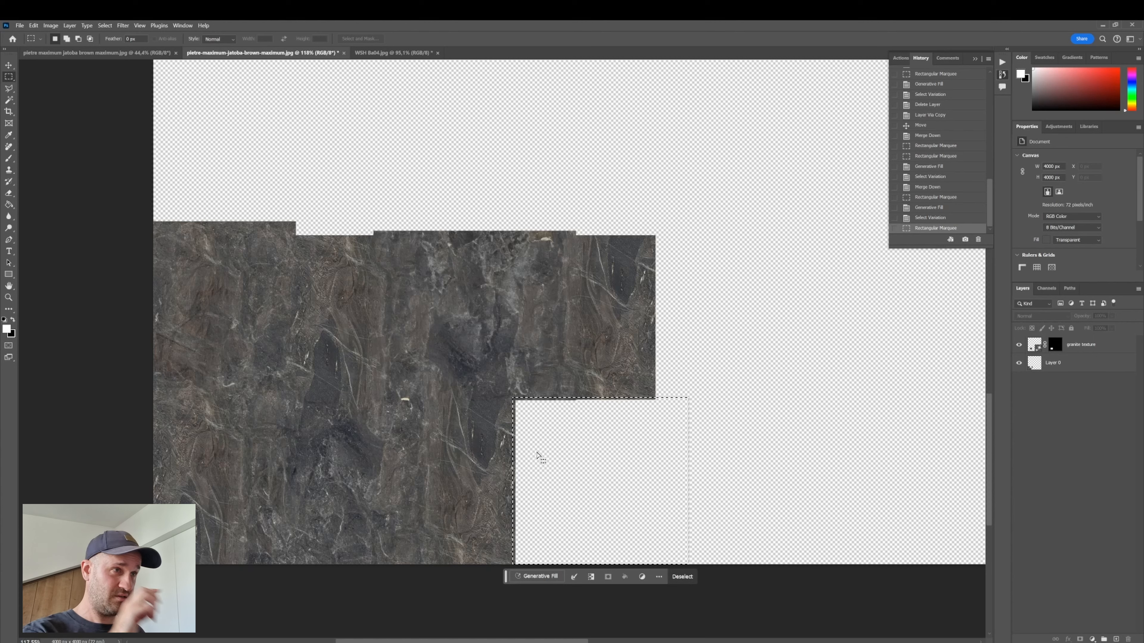
left_click(513, 397)
left_click_drag(513, 397, 820, 491)
left_click(590, 427)
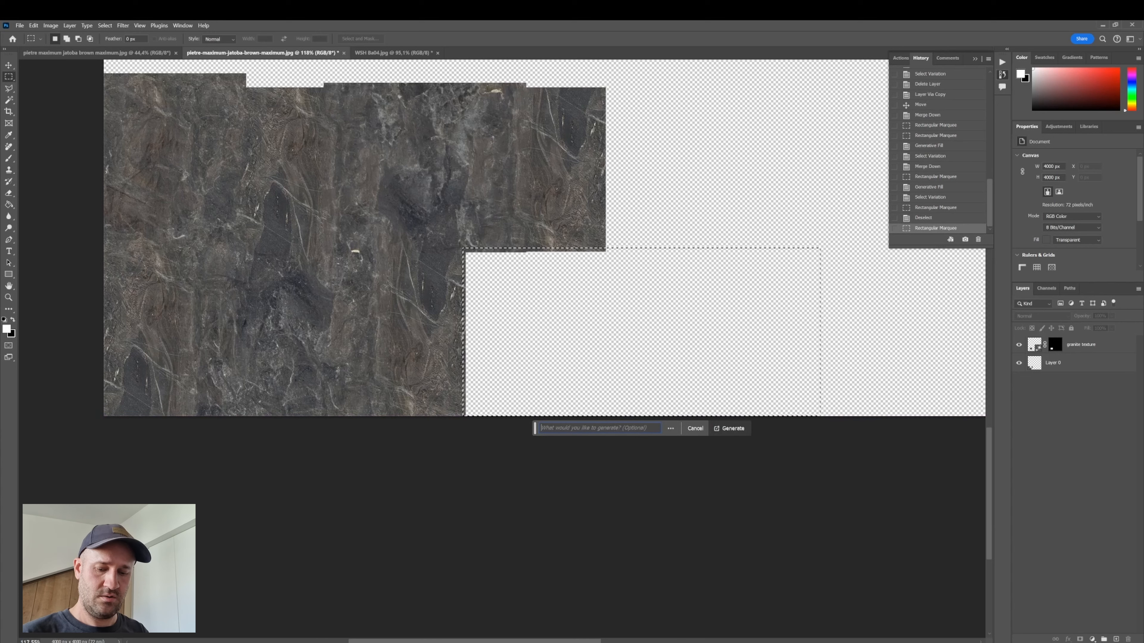
type("granite textr")
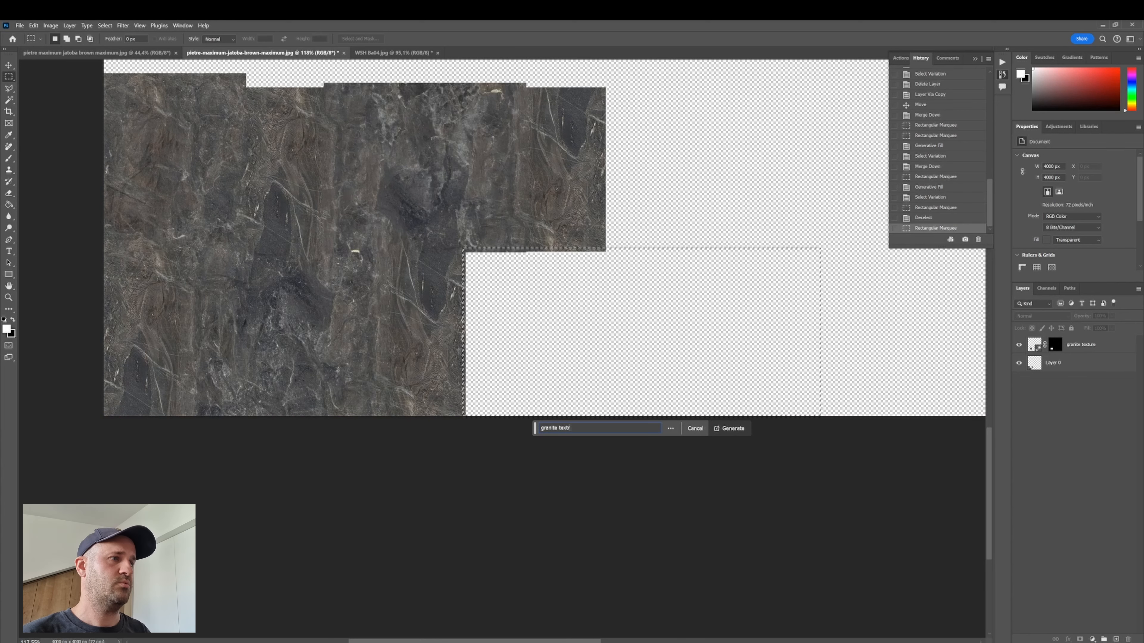
key("BackSpace")
type("ure")
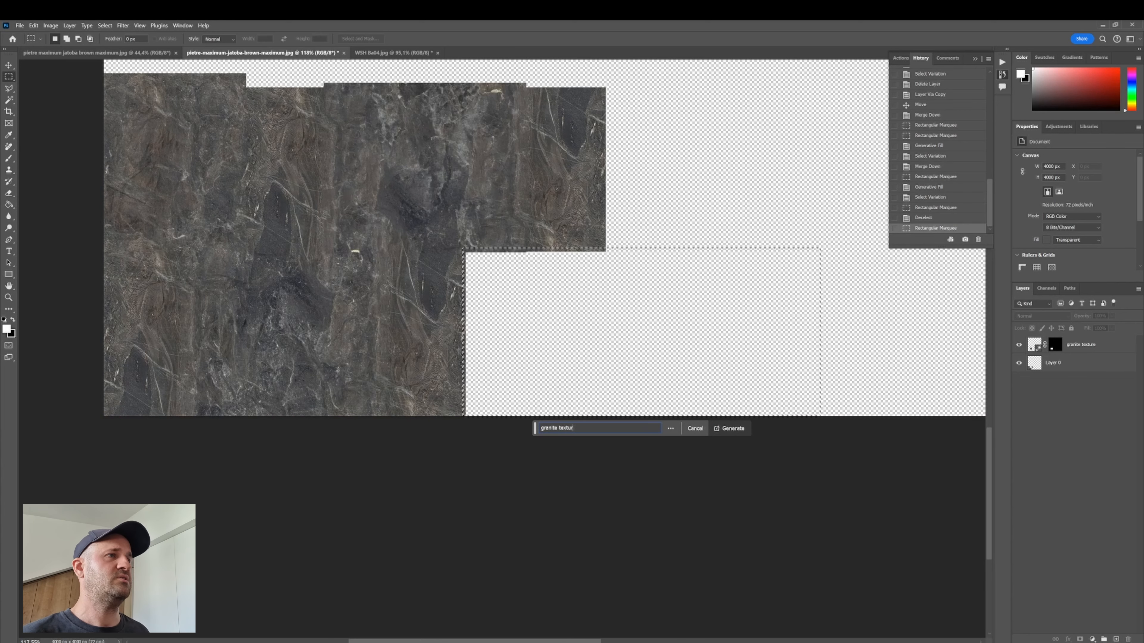
key("Return")
- Compare the generated variations for the lower right area and keep the third one
scroll(738, 423, "up", 2)
scroll(738, 424, "up", 1)
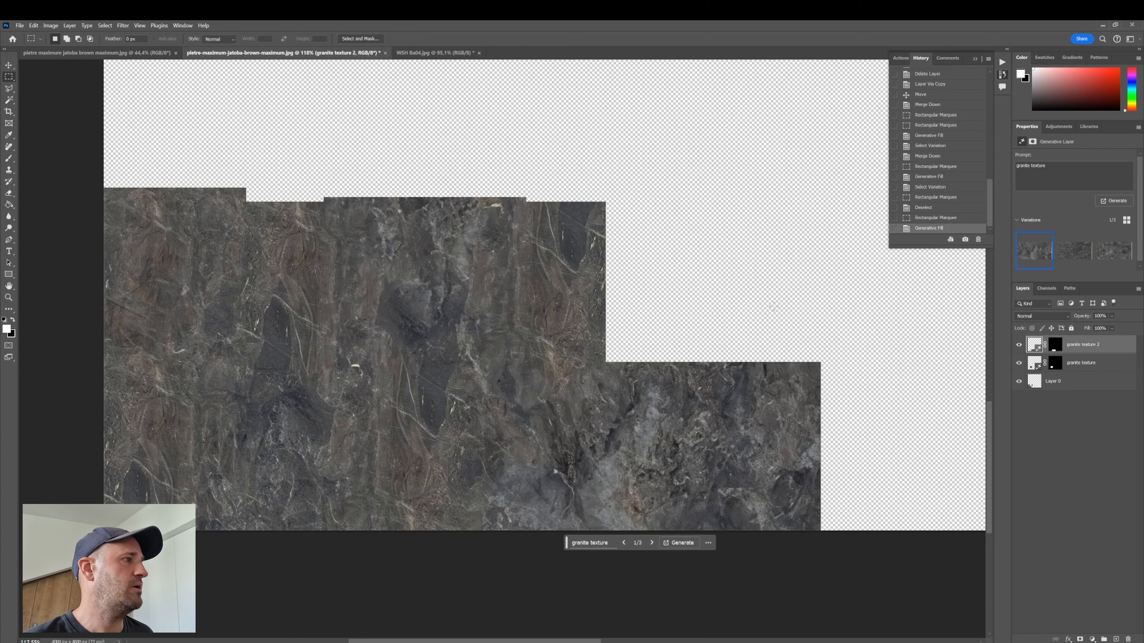
left_click(1071, 251)
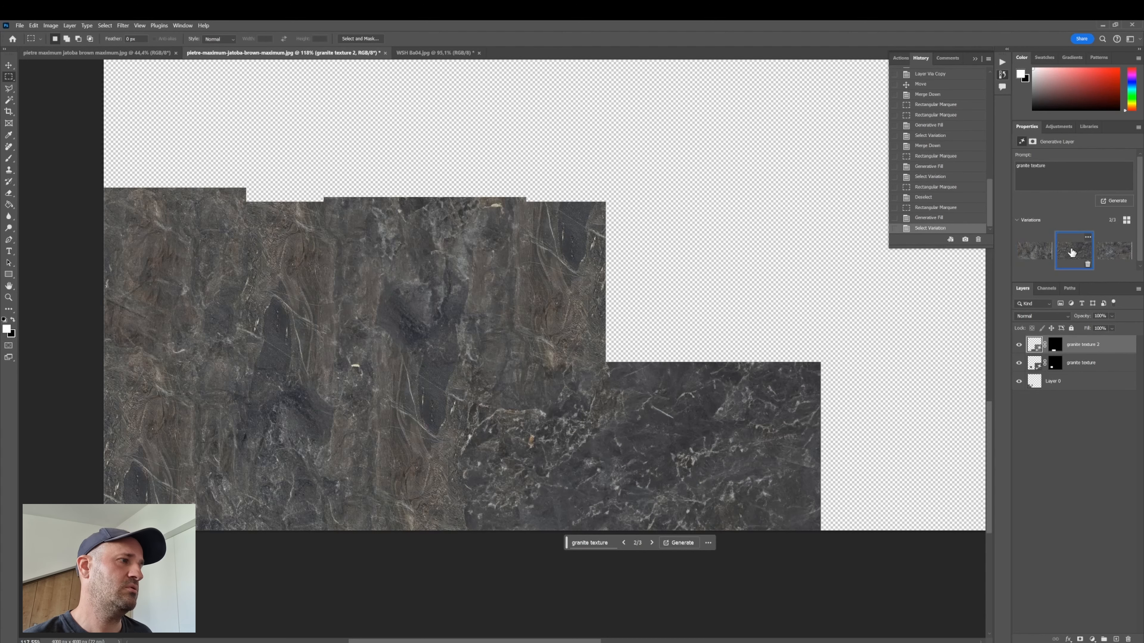
left_click(1114, 255)
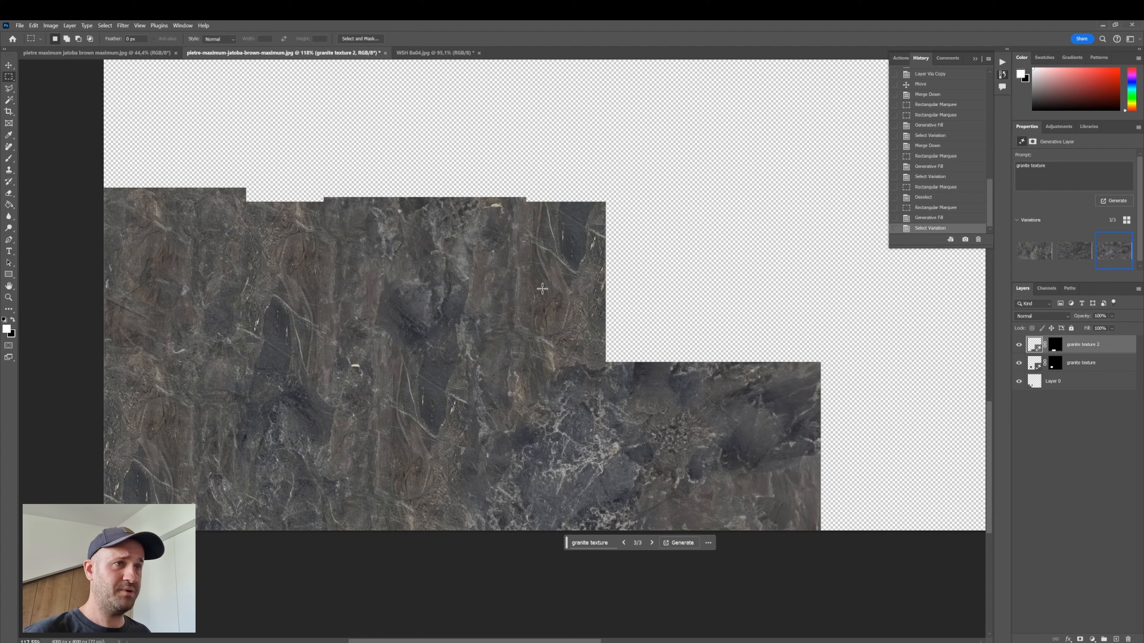
scroll(468, 324, "down", 3)
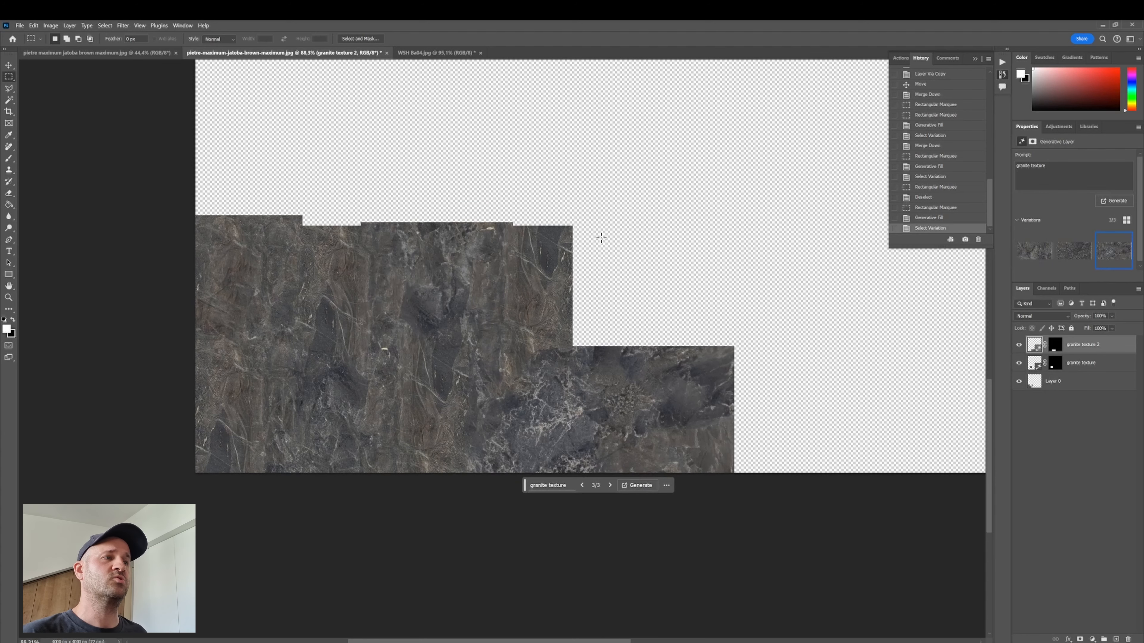
scroll(488, 363, "up", 5)
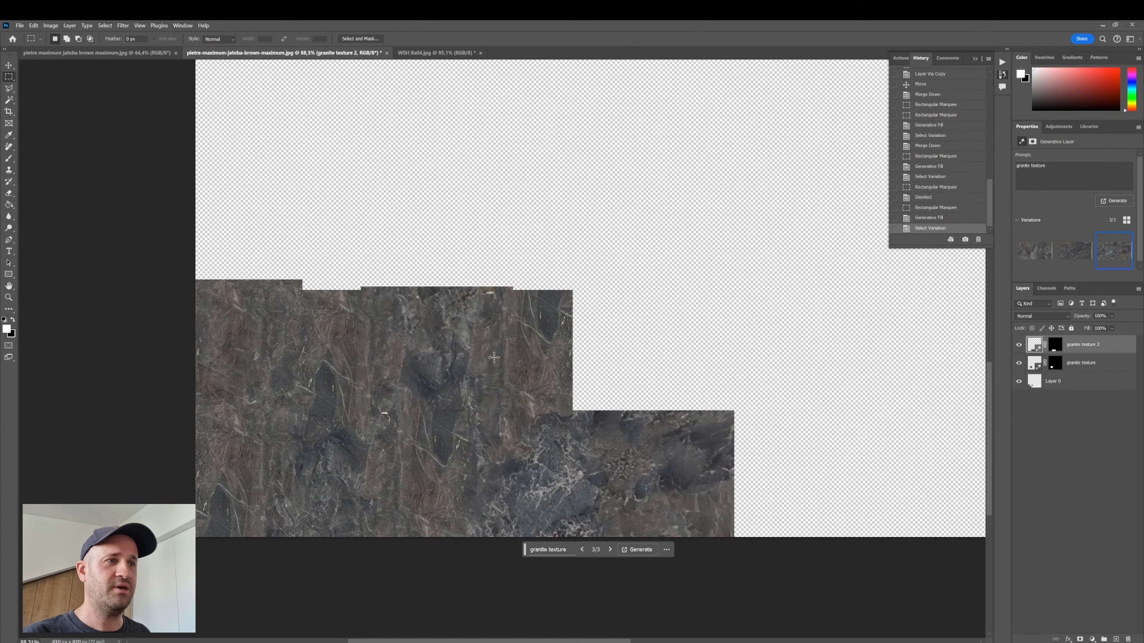
scroll(467, 390, "down", 2)
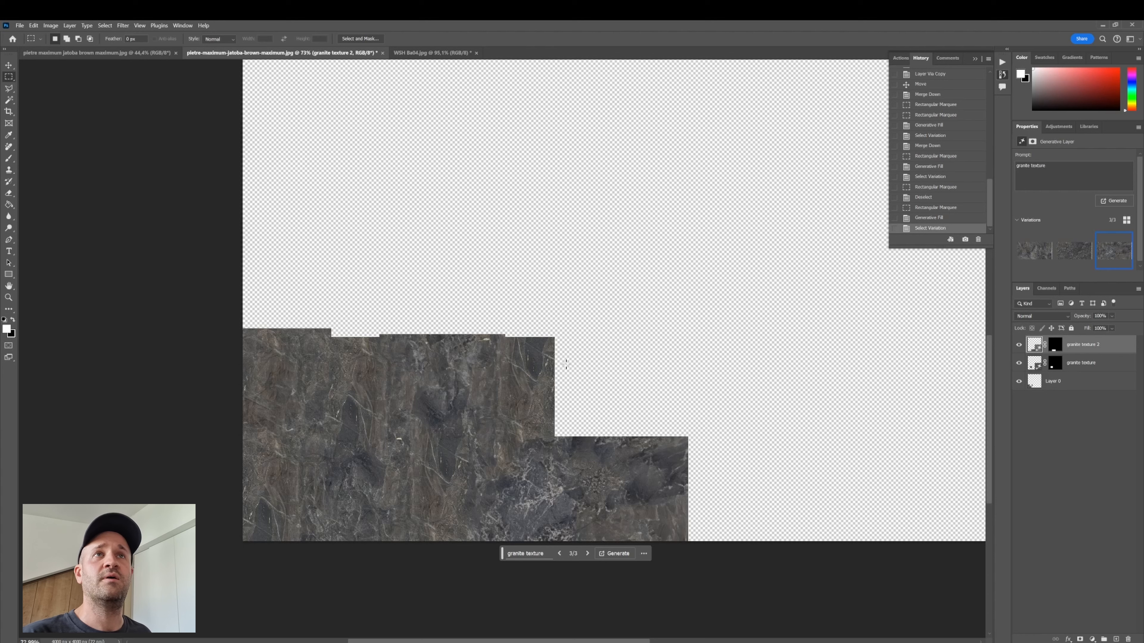
- In the finished 4000 px marble document, apply the Offset filter with +2000 px right and down, wrapping around
left_click(103, 49)
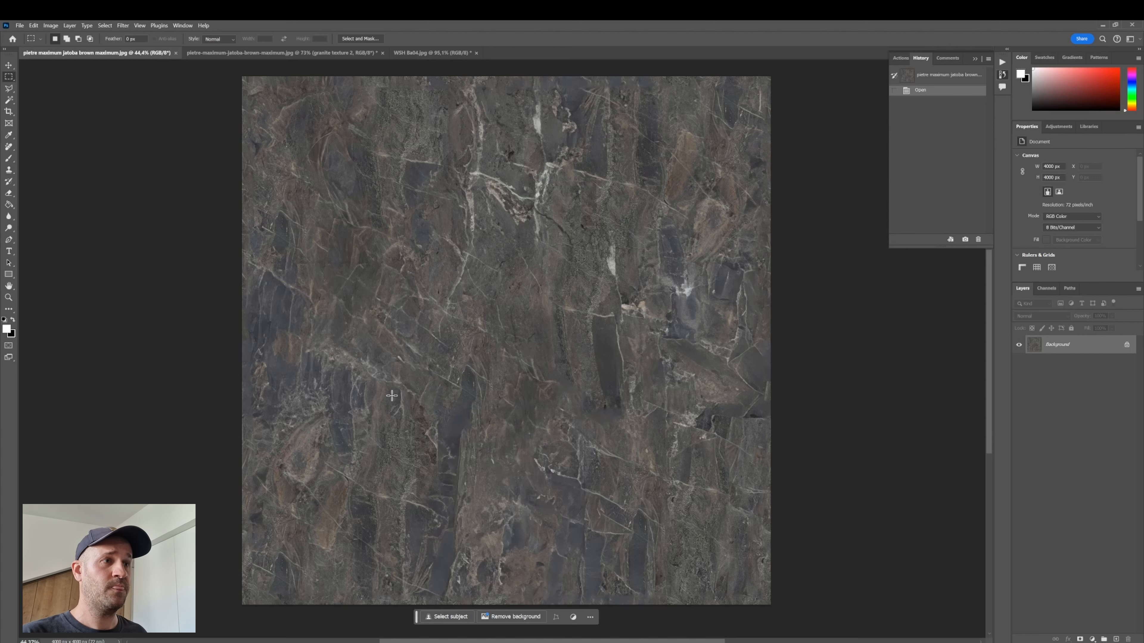
scroll(388, 399, "up", 1)
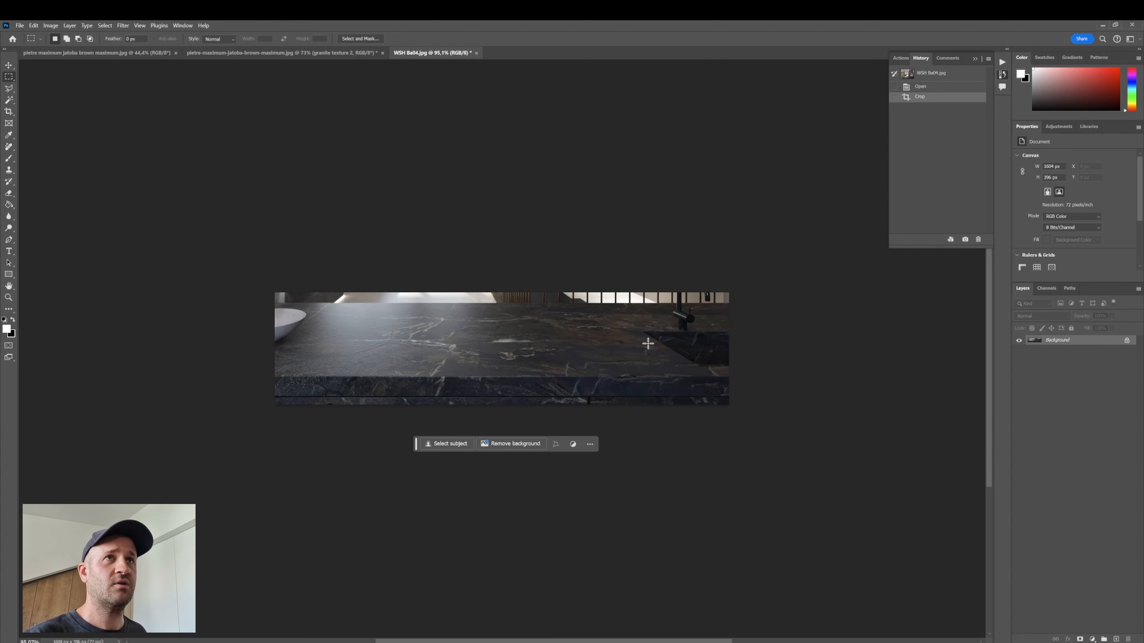
left_click(70, 53)
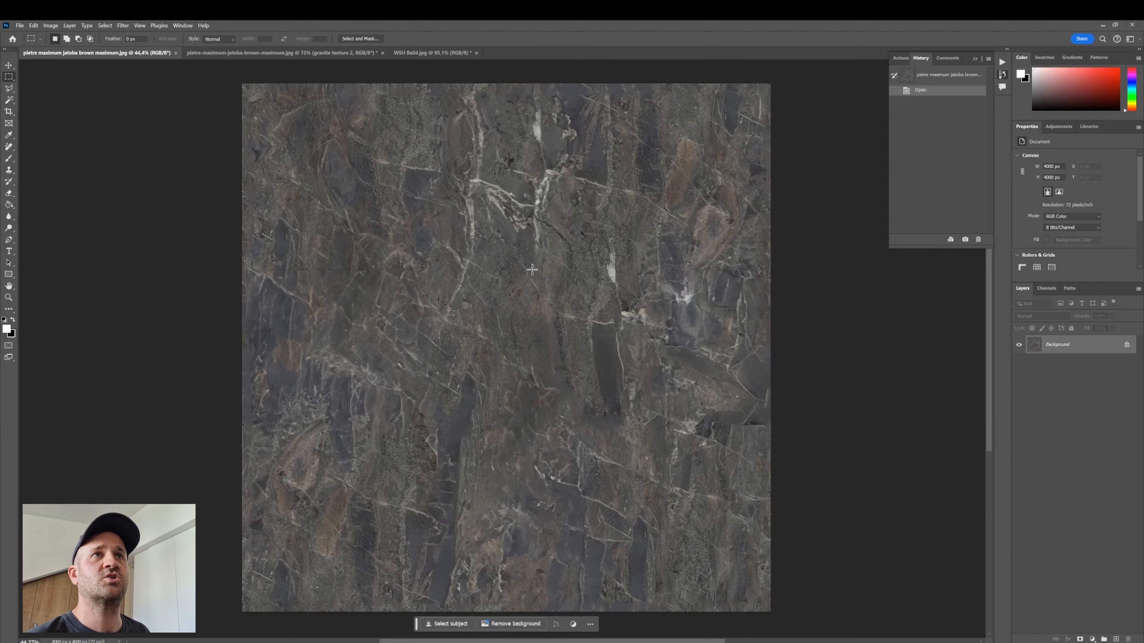
left_click(123, 26)
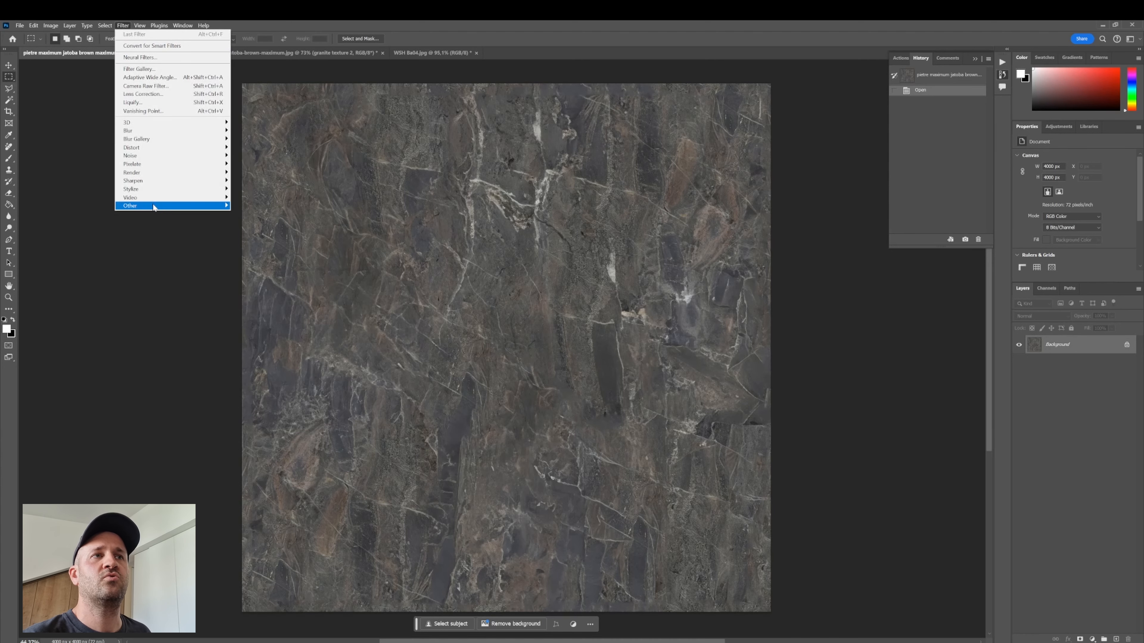
mouse_move(154, 207)
left_click(247, 247)
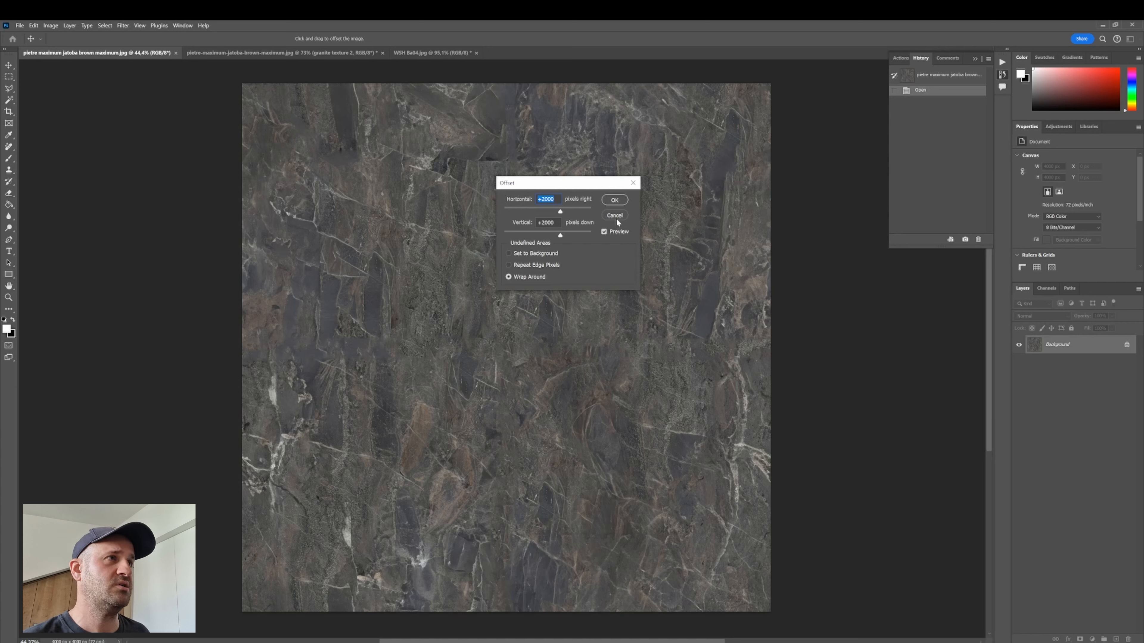
left_click(619, 203)
key("m")
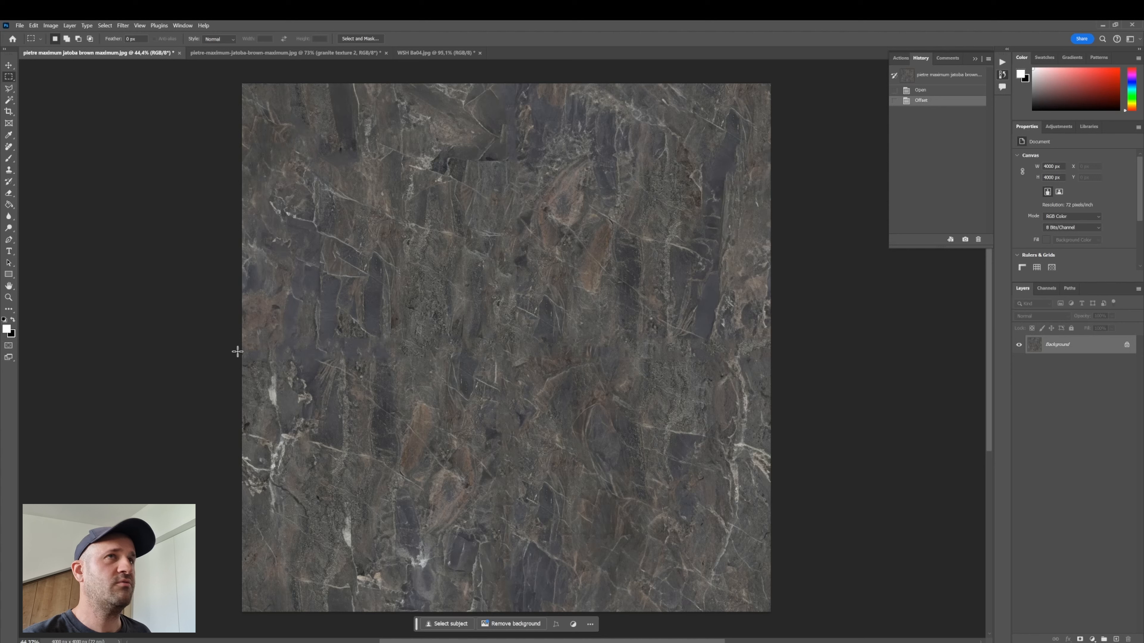
- Heal a small spot near the top centre of the offset texture with the Spot Healing Brush
left_click(9, 147)
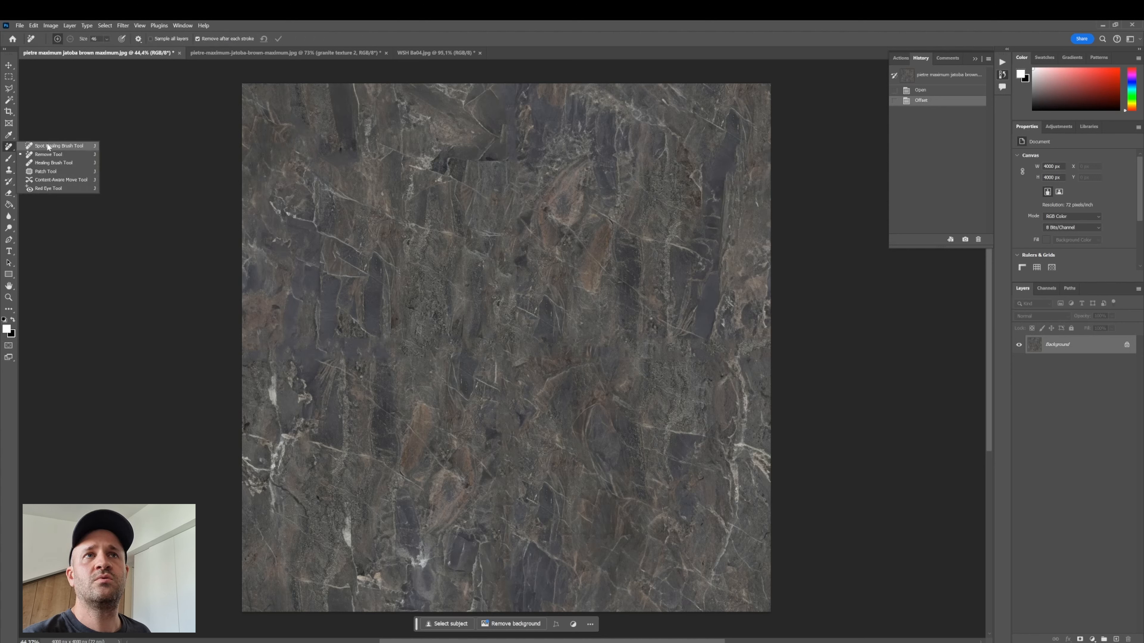
left_click(47, 146)
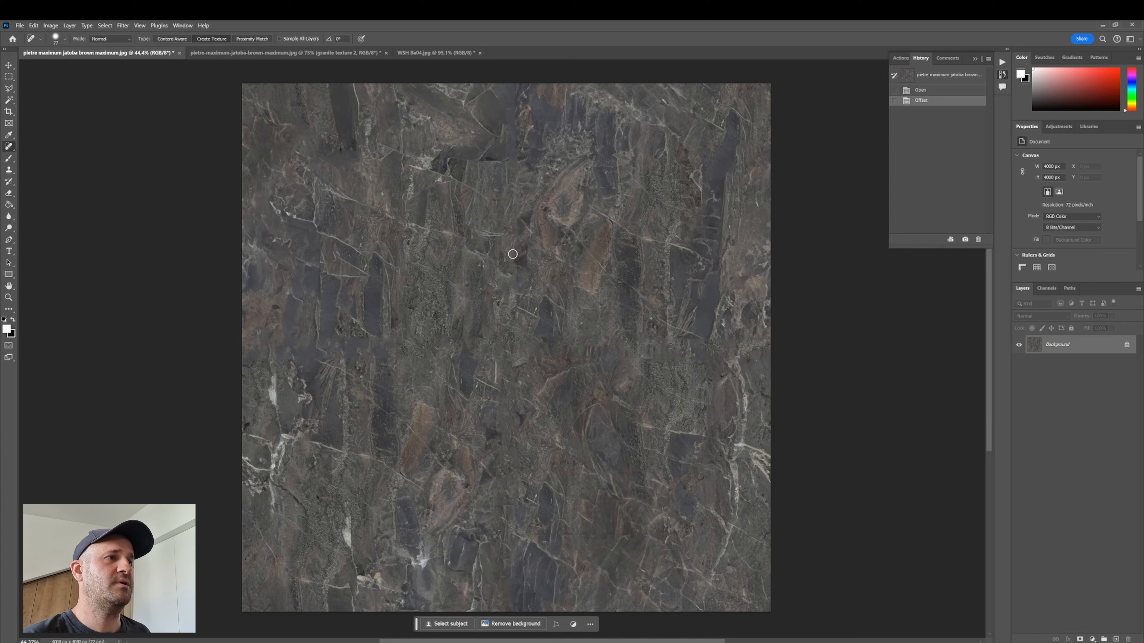
mouse_move(511, 253)
left_mouse_down()
mouse_move(509, 451)
mouse_move(522, 342)
mouse_move(515, 247)
left_mouse_up()
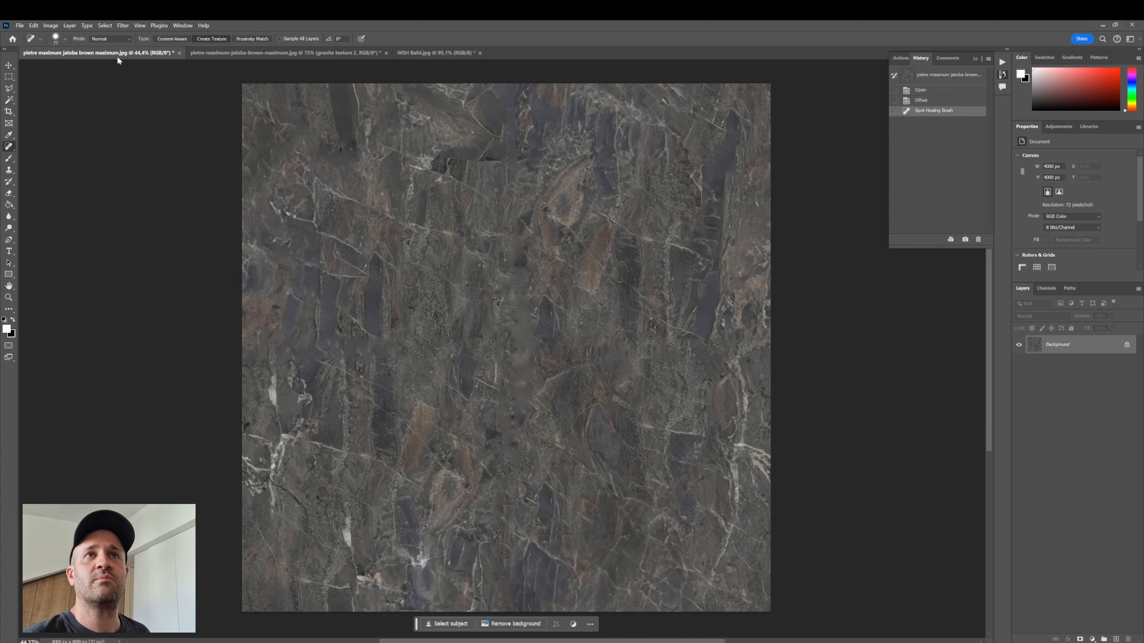
- Paint over the vertical seam running down the texture's centre with the Remove Tool
right_click(9, 147)
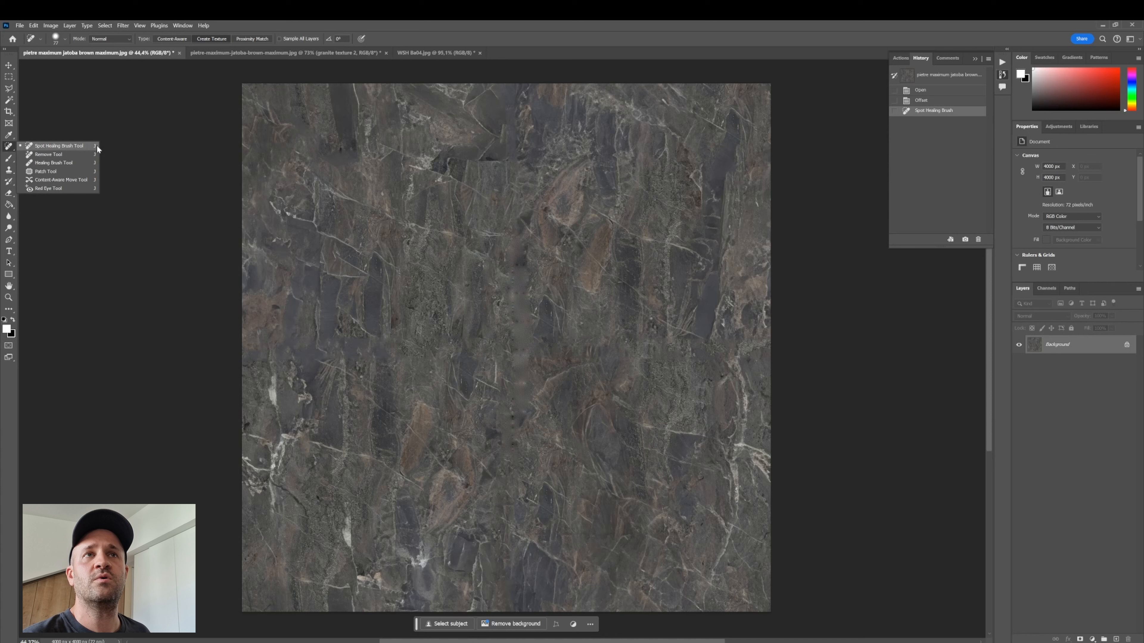
left_click(83, 153)
mouse_move(515, 247)
left_mouse_down()
mouse_move(522, 431)
mouse_move(522, 230)
mouse_move(524, 447)
mouse_move(521, 337)
mouse_move(510, 453)
mouse_move(520, 457)
mouse_move(514, 124)
left_mouse_up()
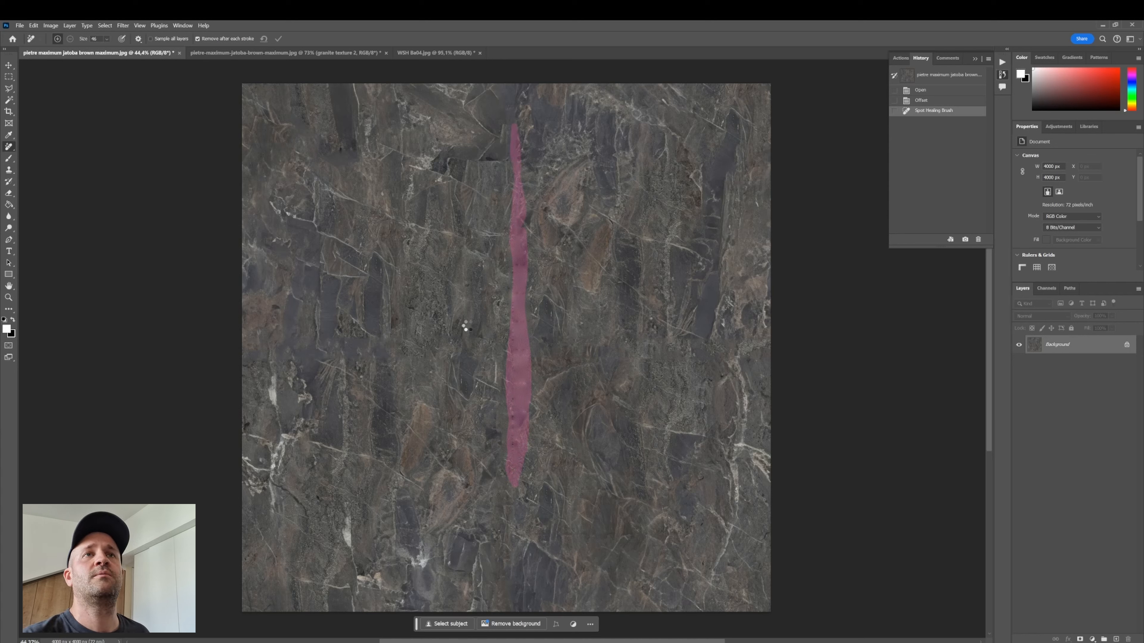